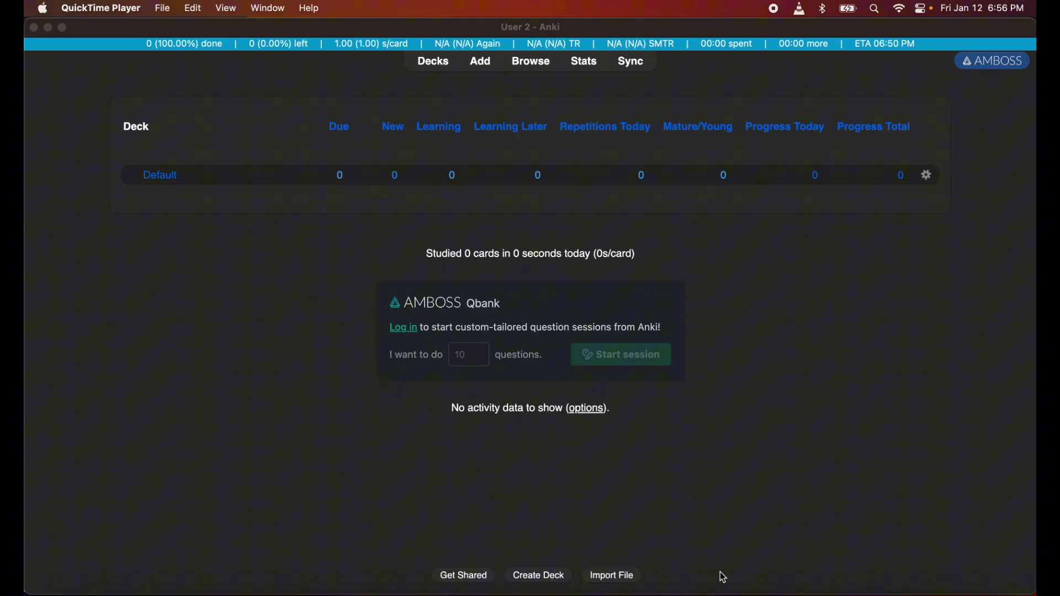
In Brave, open AnkiCollab's Explore Decks list and browse the shared decks table
left_click(663, 592)
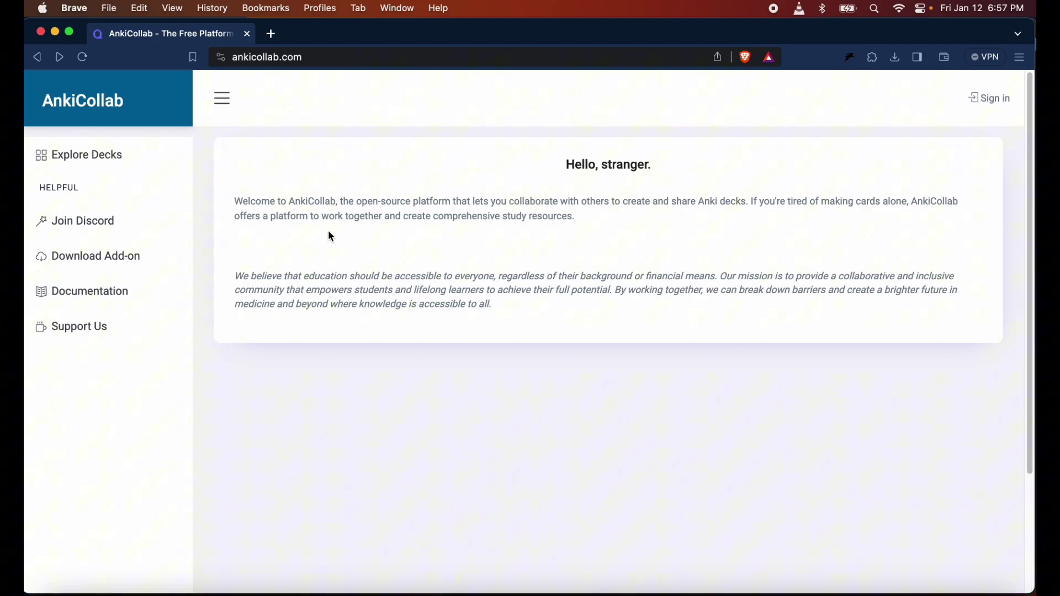
left_click(112, 151)
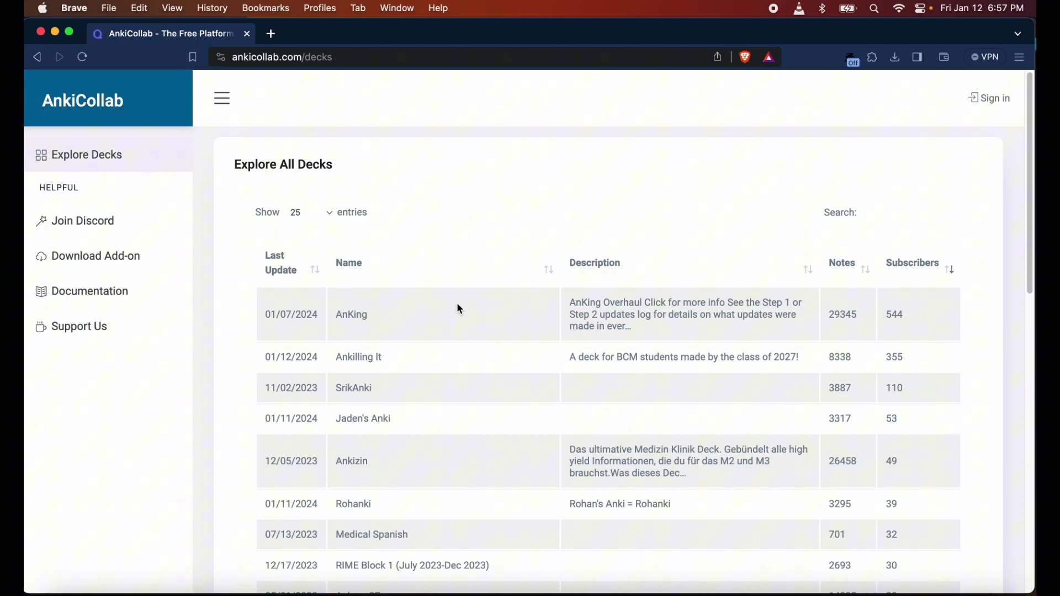
scroll(439, 360, "down", 2)
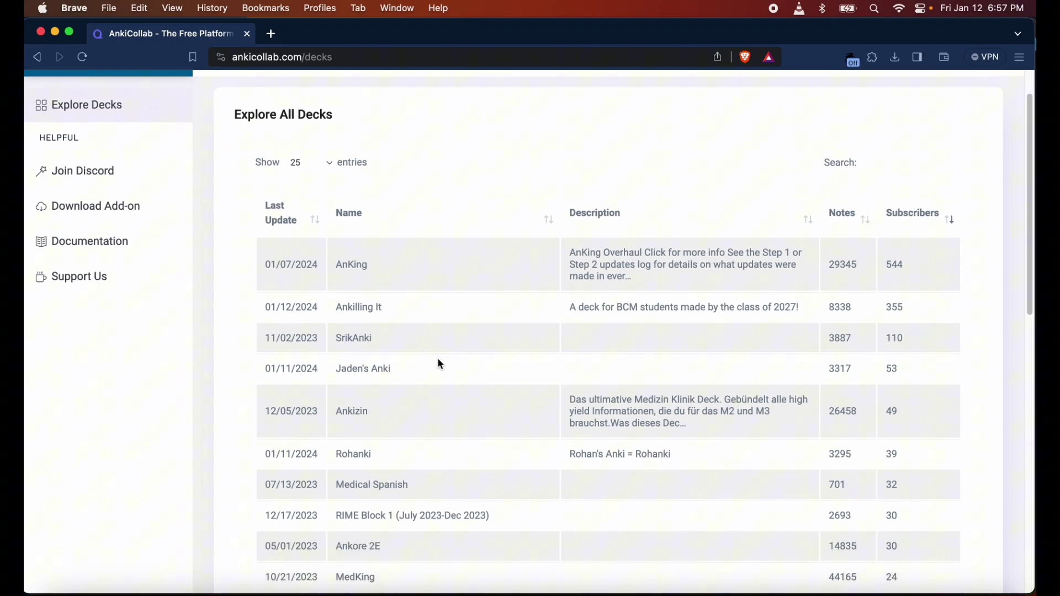
scroll(440, 364, "down", 2)
scroll(386, 449, "down", 5)
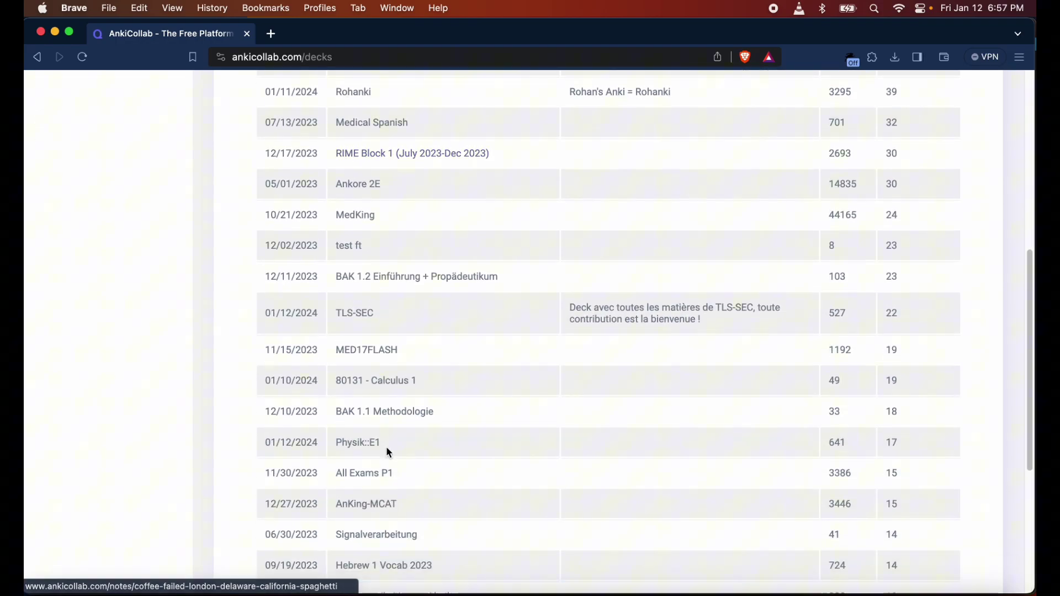
scroll(386, 449, "down", 10)
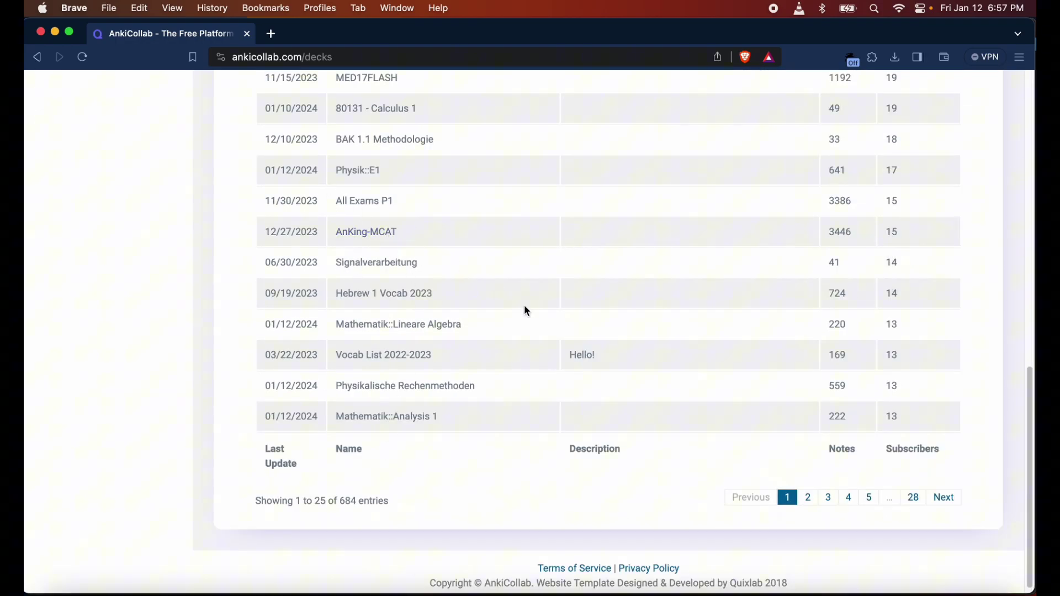
scroll(496, 223, "up", 8)
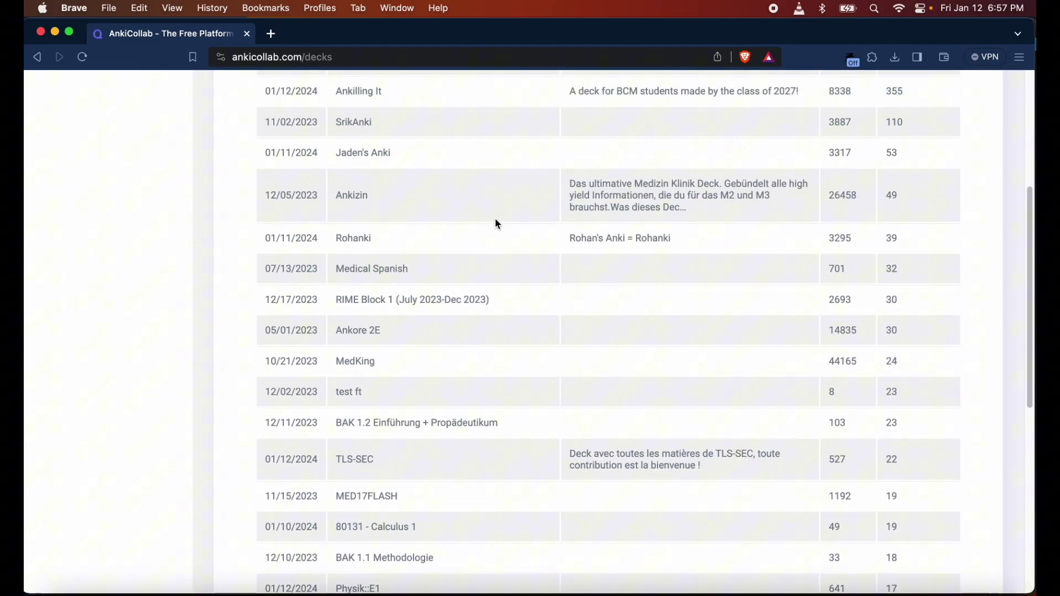
scroll(496, 223, "up", 3)
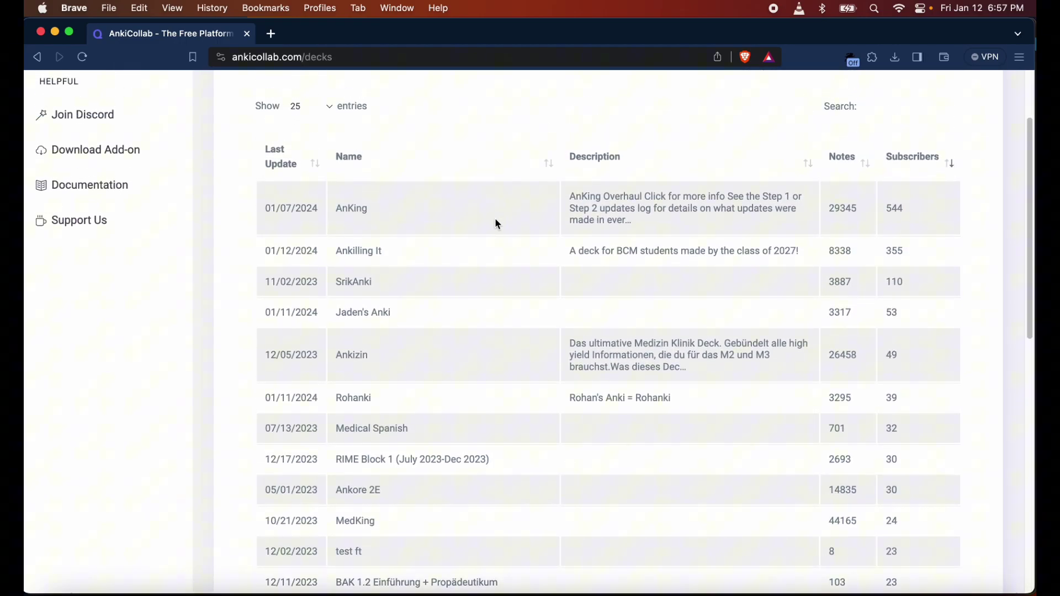
scroll(497, 218, "up", 2)
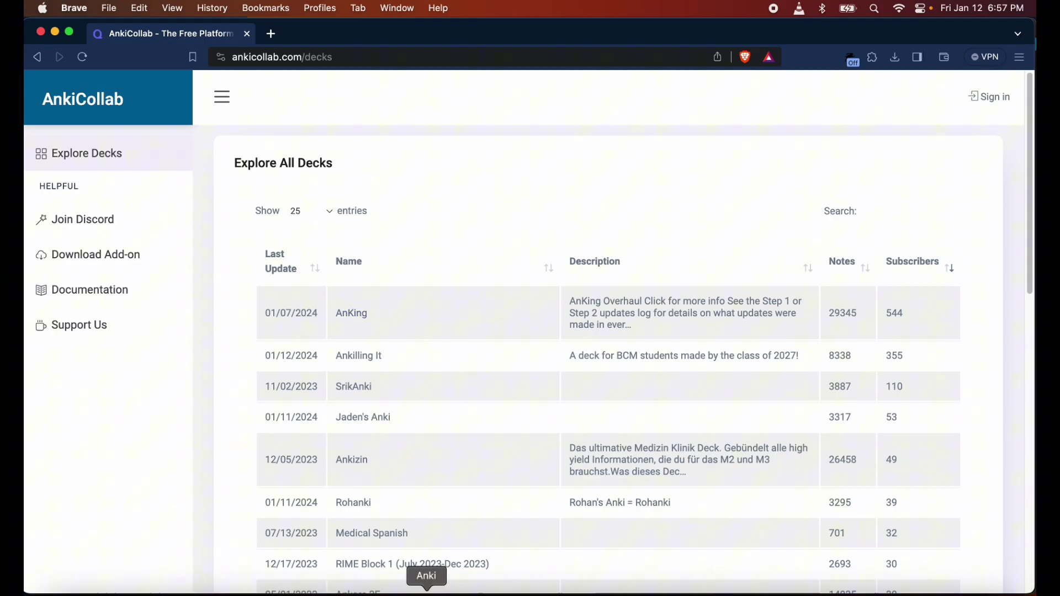
Open the AnkiCollab add-on download page in a new browser tab
left_click(427, 584)
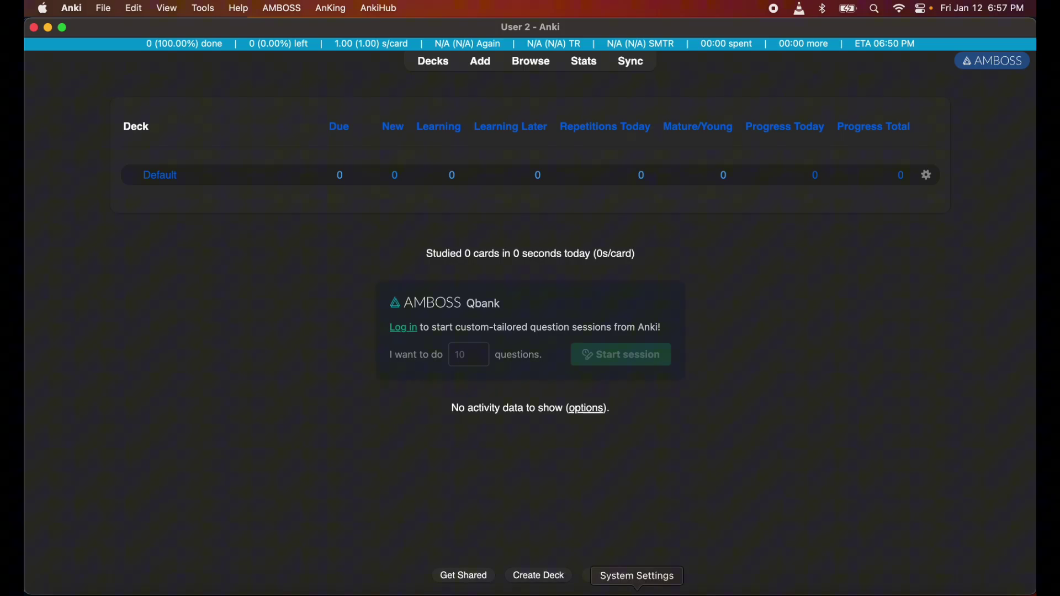
left_click(657, 584)
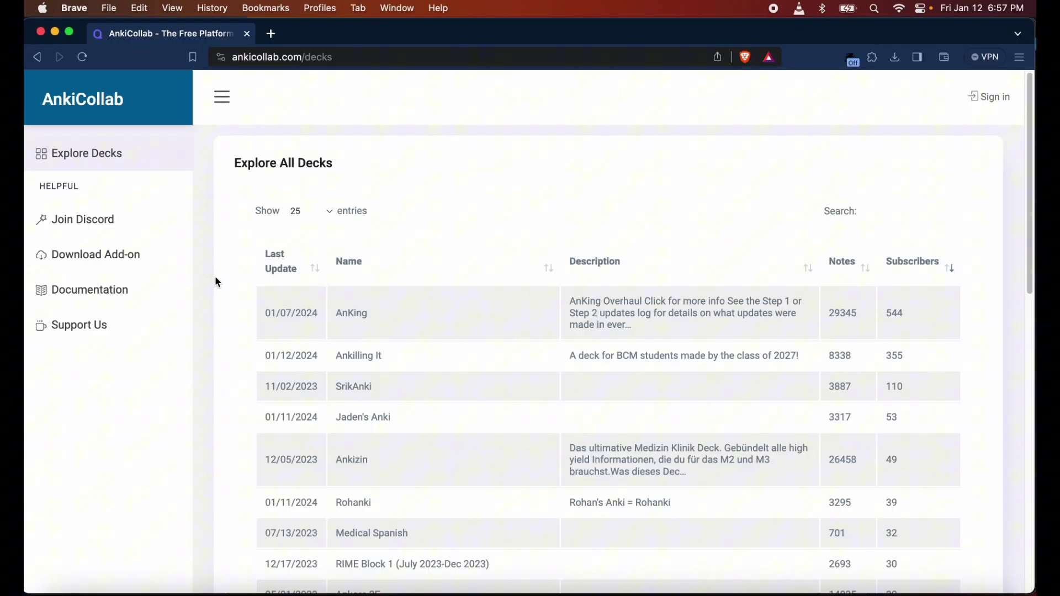
right_click(135, 256)
left_click(156, 264)
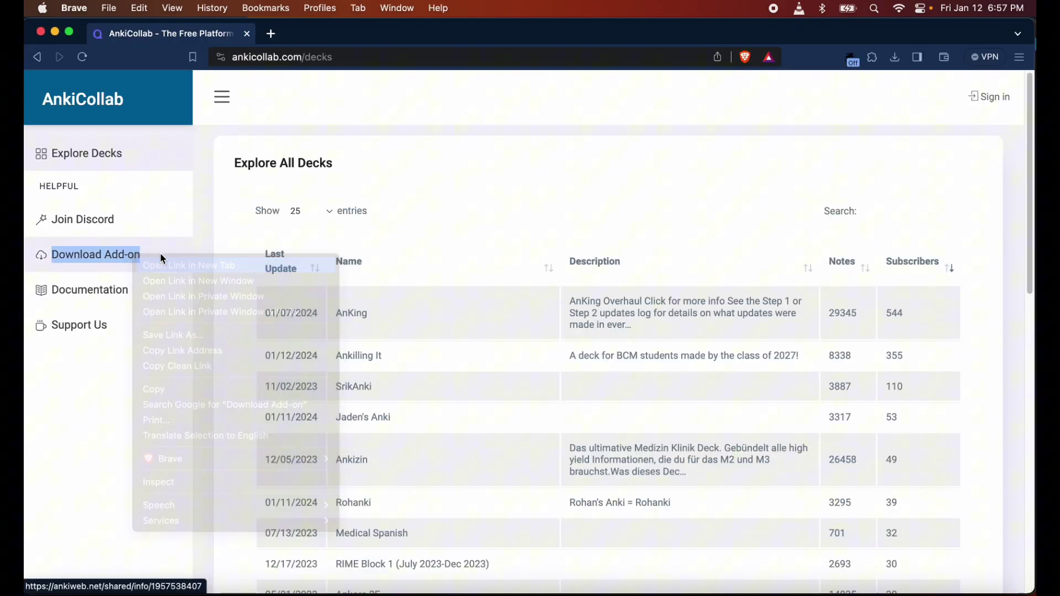
left_click(322, 35)
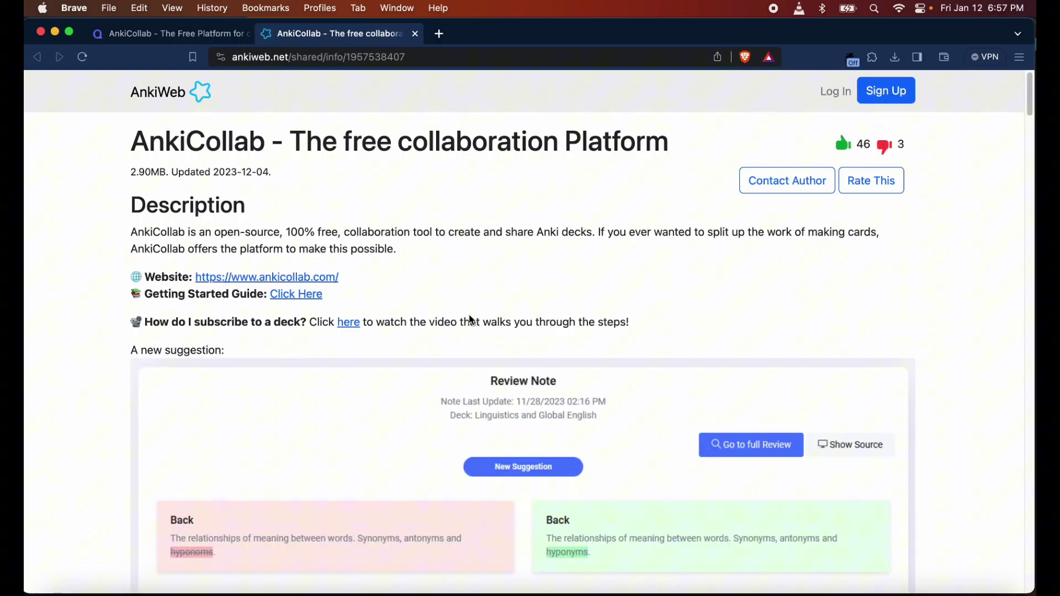
scroll(471, 321, "down", 1)
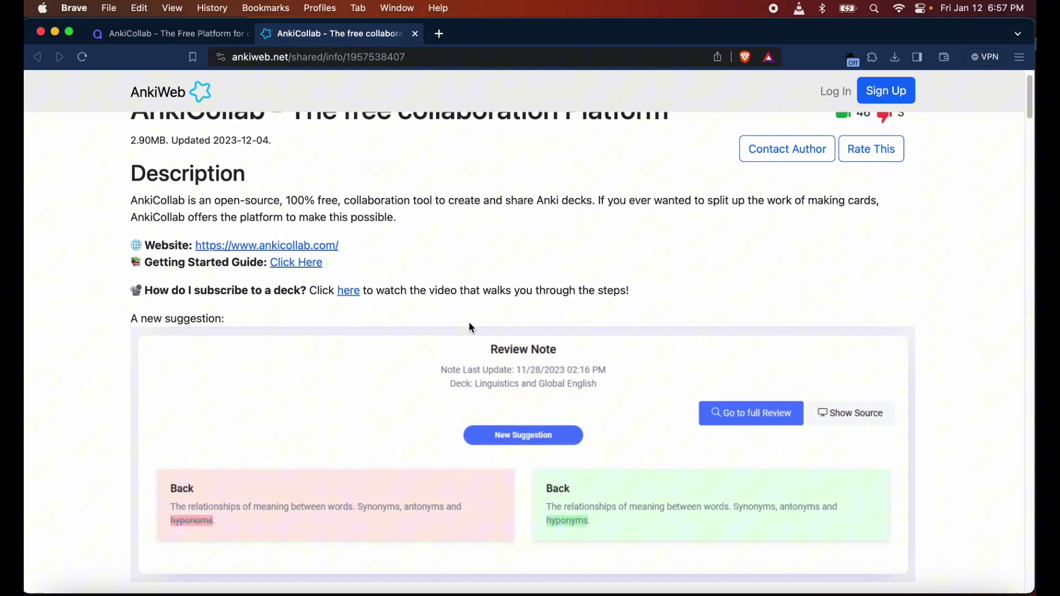
scroll(356, 338, "down", 3)
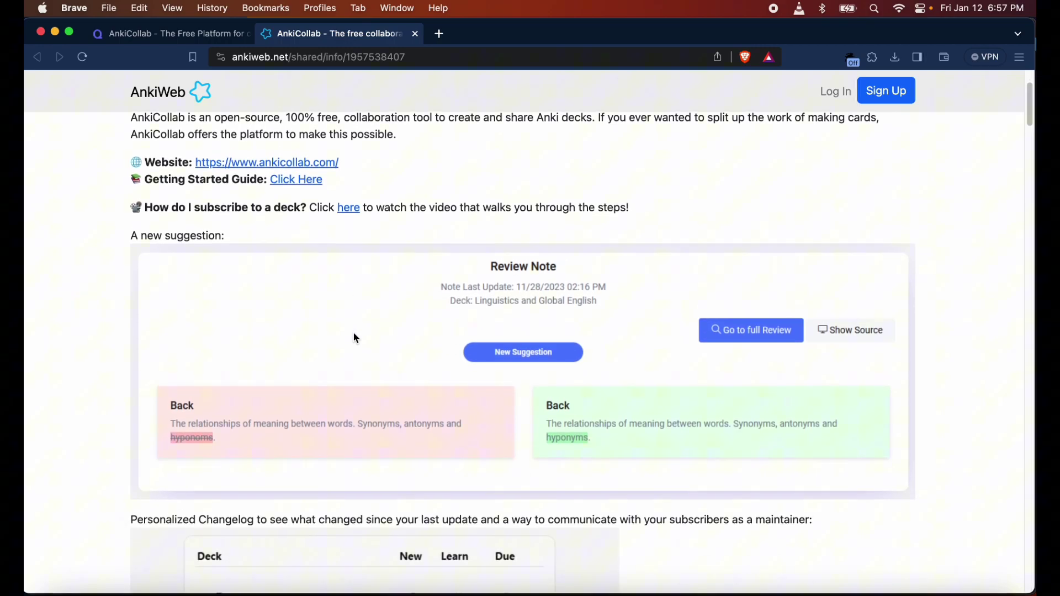
scroll(334, 317, "down", 2)
scroll(335, 319, "down", 3)
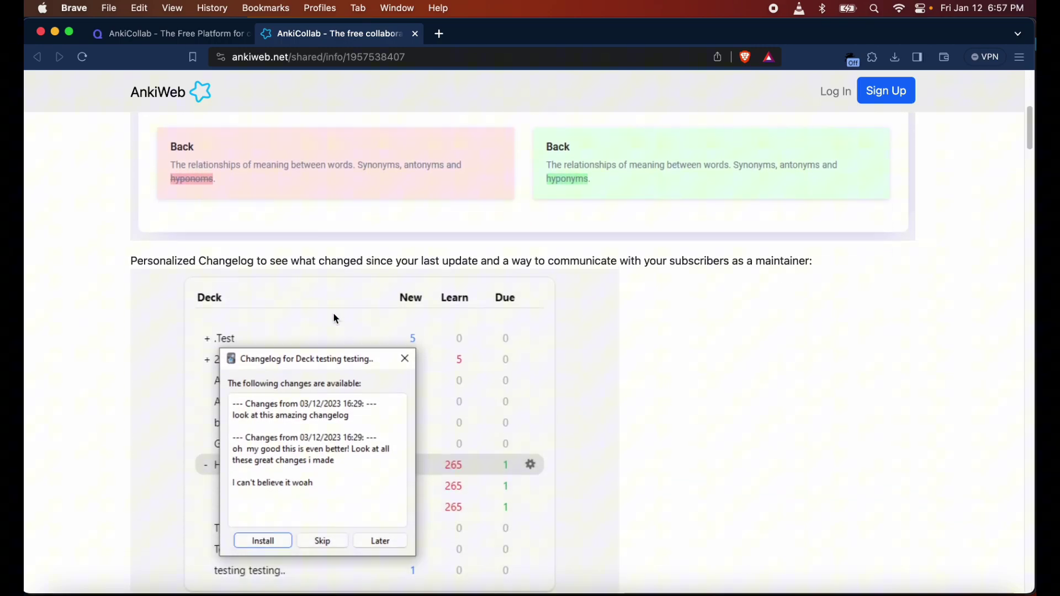
scroll(334, 318, "up", 5)
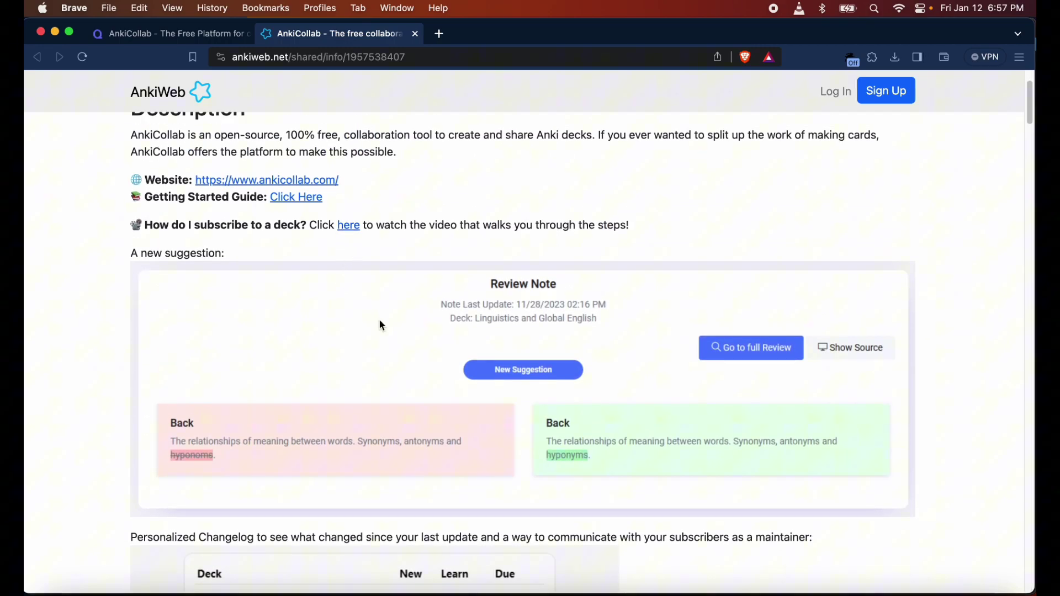
scroll(384, 334, "down", 5)
scroll(385, 336, "down", 2)
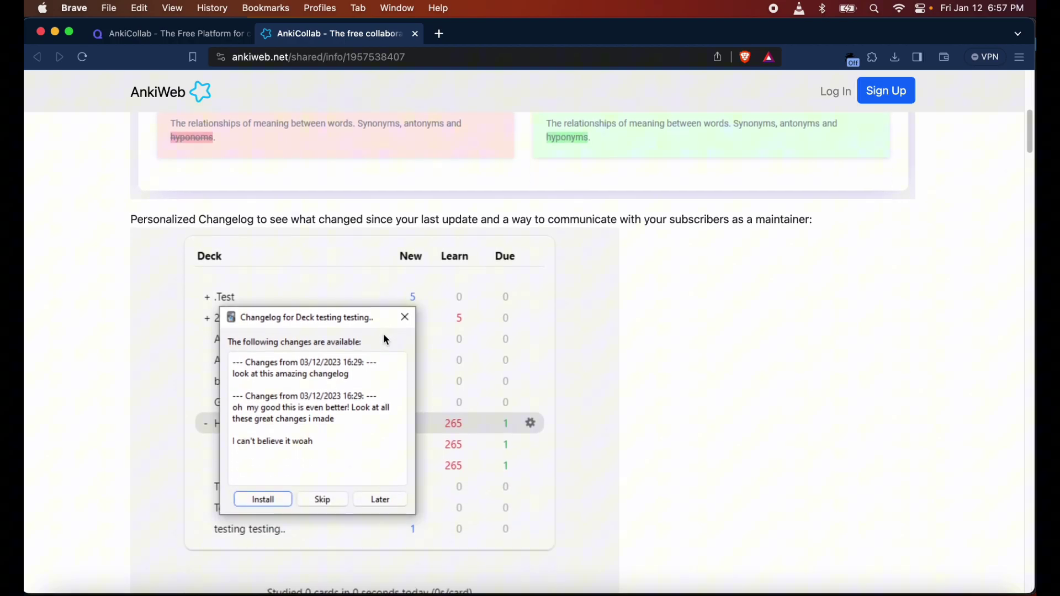
scroll(384, 337, "down", 4)
scroll(386, 338, "down", 3)
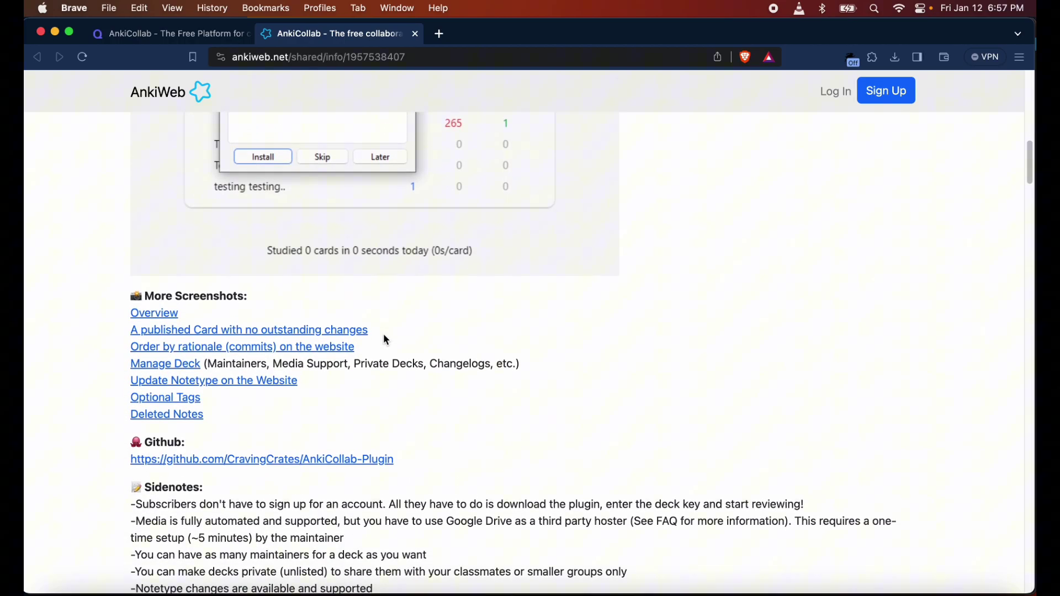
scroll(386, 339, "down", 1)
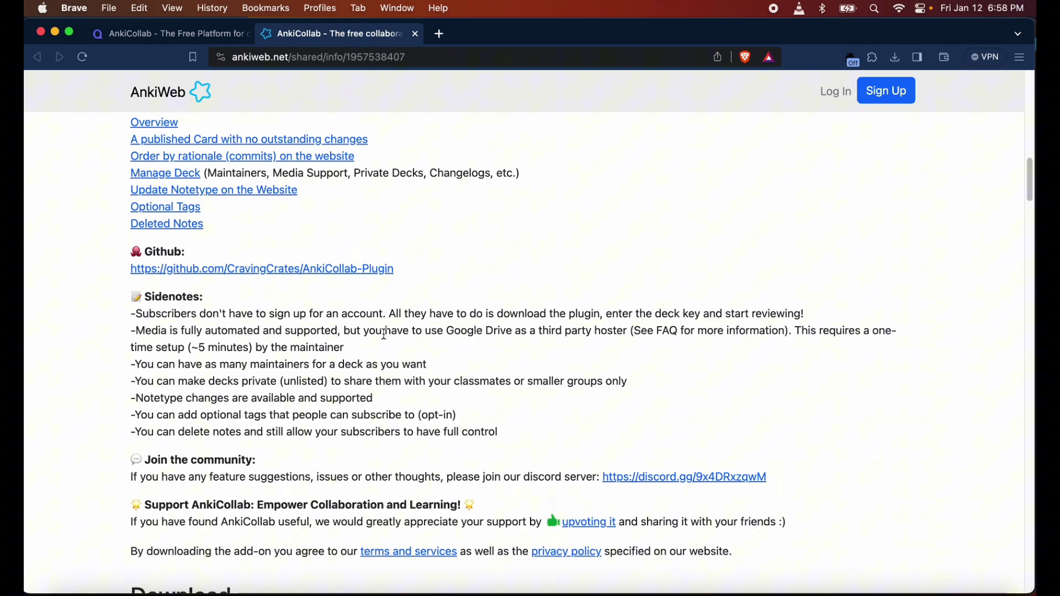
scroll(384, 334, "down", 7)
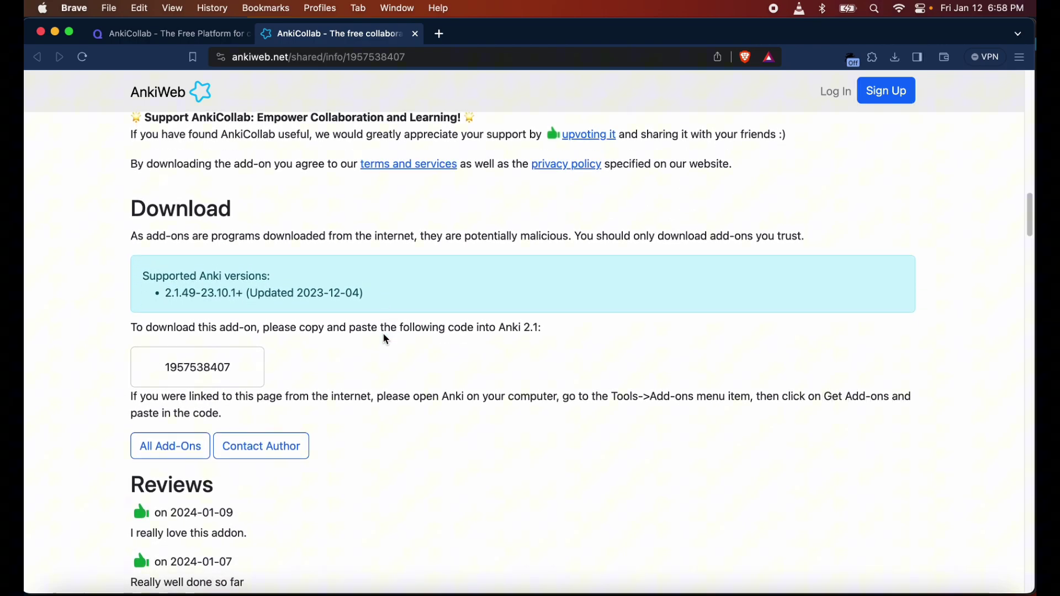
double_click(210, 366)
key("super+c")
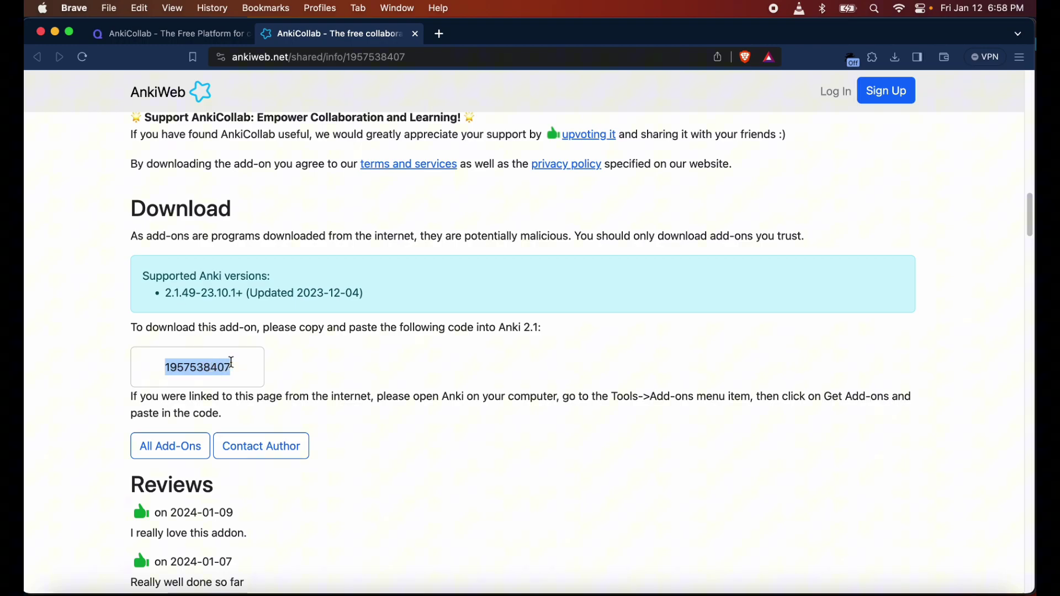
left_click(427, 590)
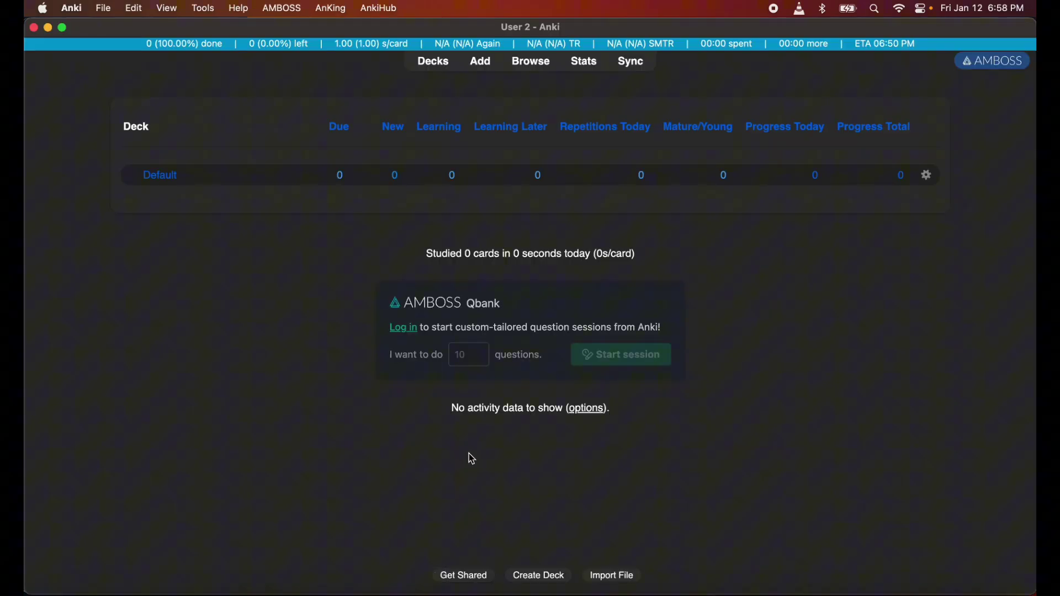
left_click(204, 6)
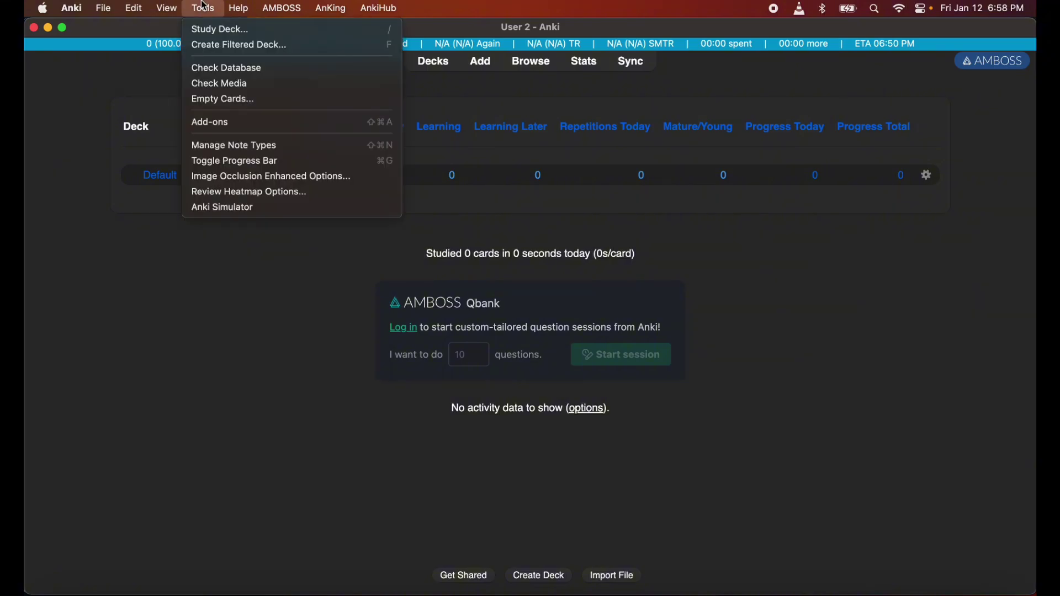
left_click(222, 122)
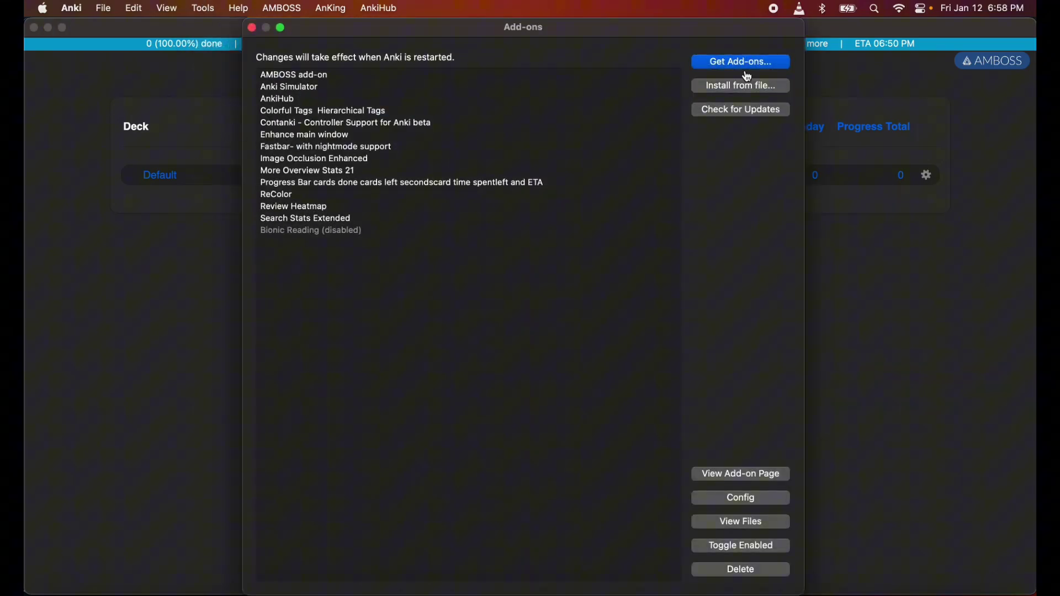
left_click(748, 66)
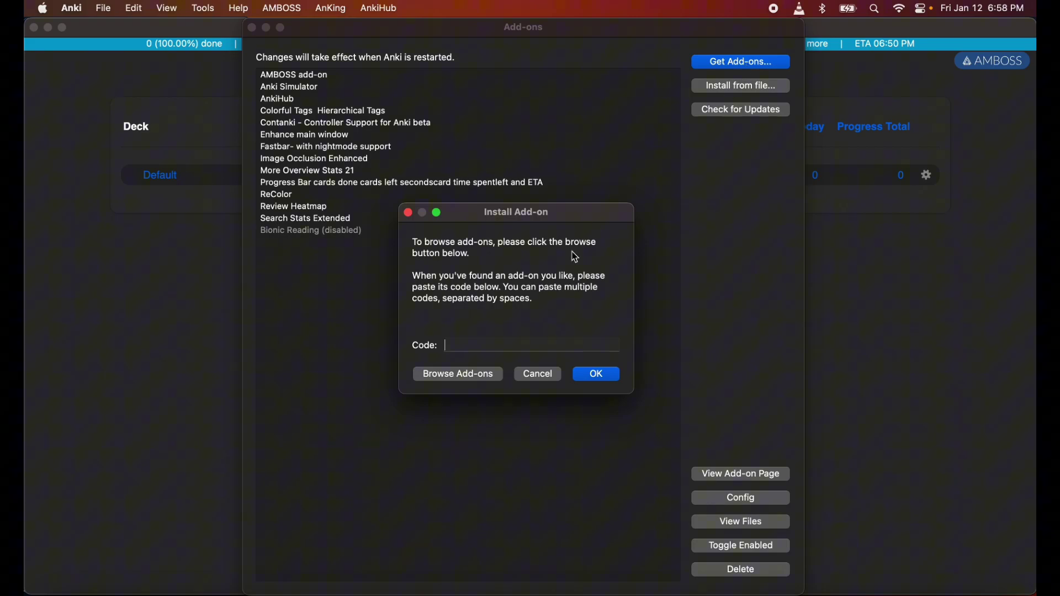
key("super+v")
left_click(590, 377)
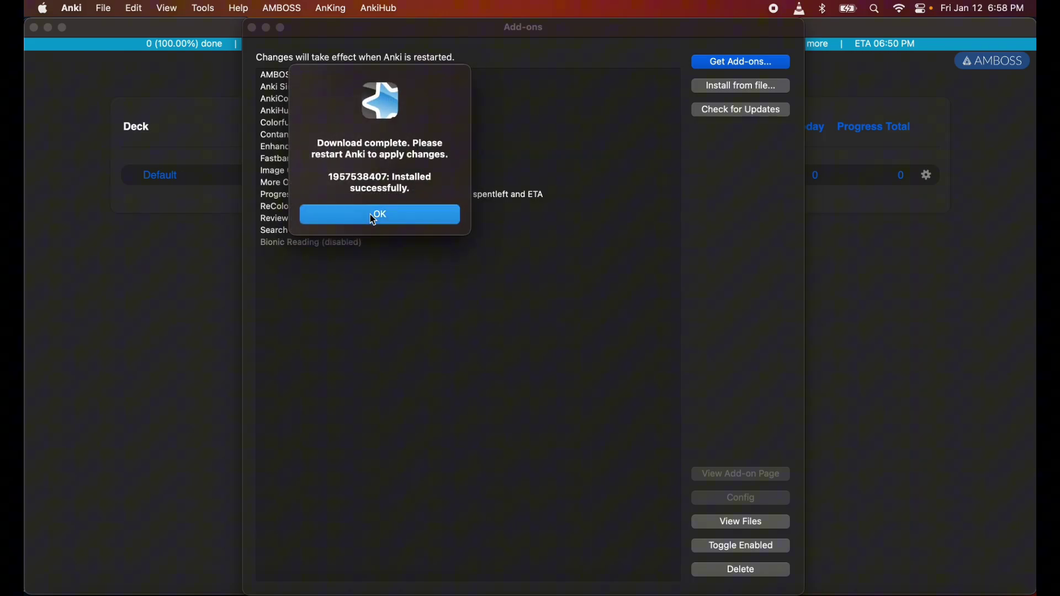
left_click(374, 217)
left_click(252, 28)
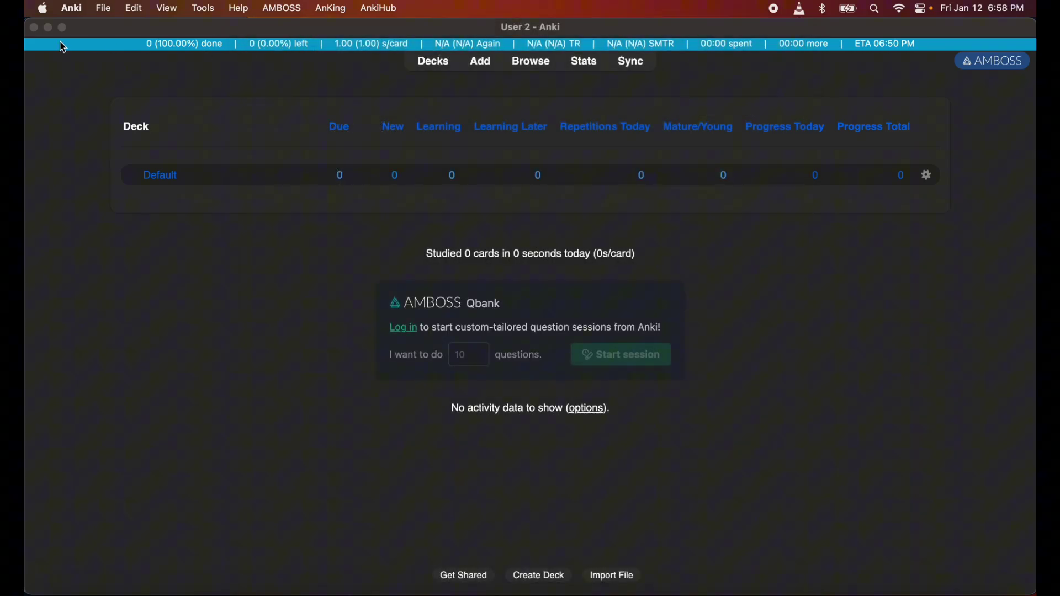
Relaunch Anki so AnkiCollab loads, and dismiss the AMBOSS login prompt
left_click(38, 31)
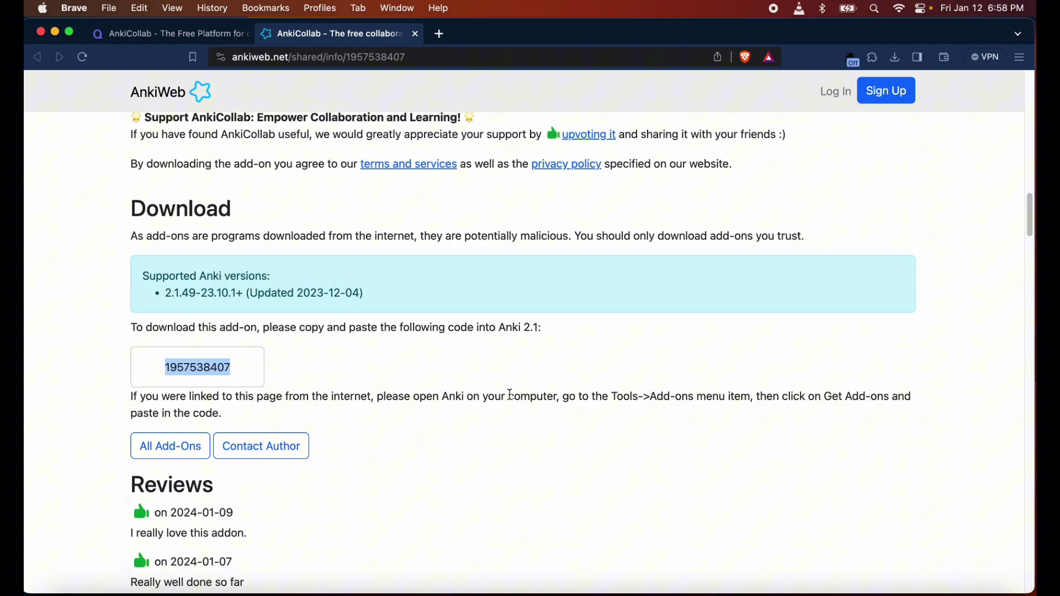
left_click(426, 593)
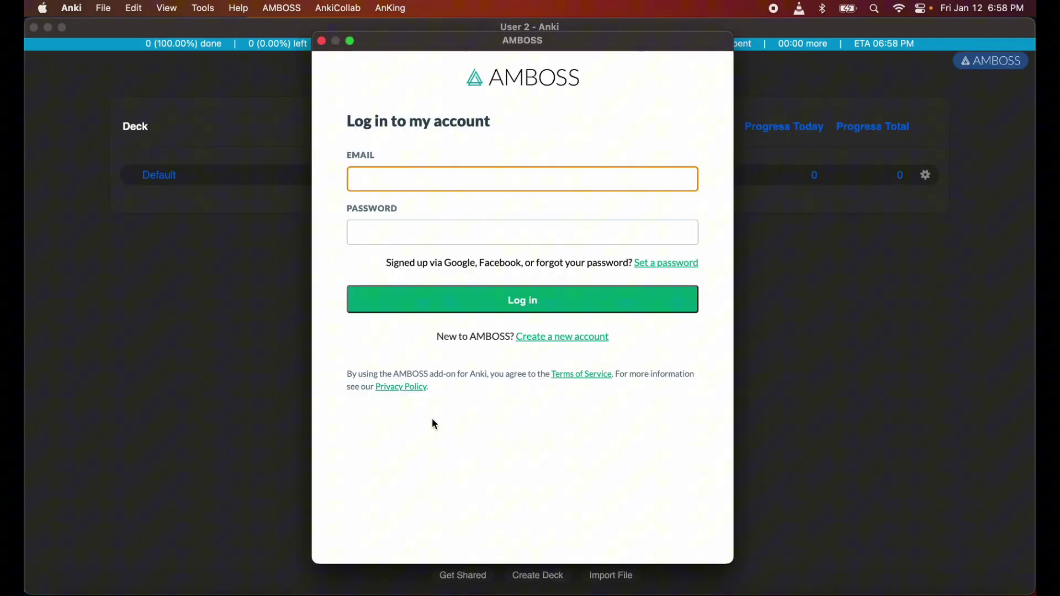
left_click(323, 42)
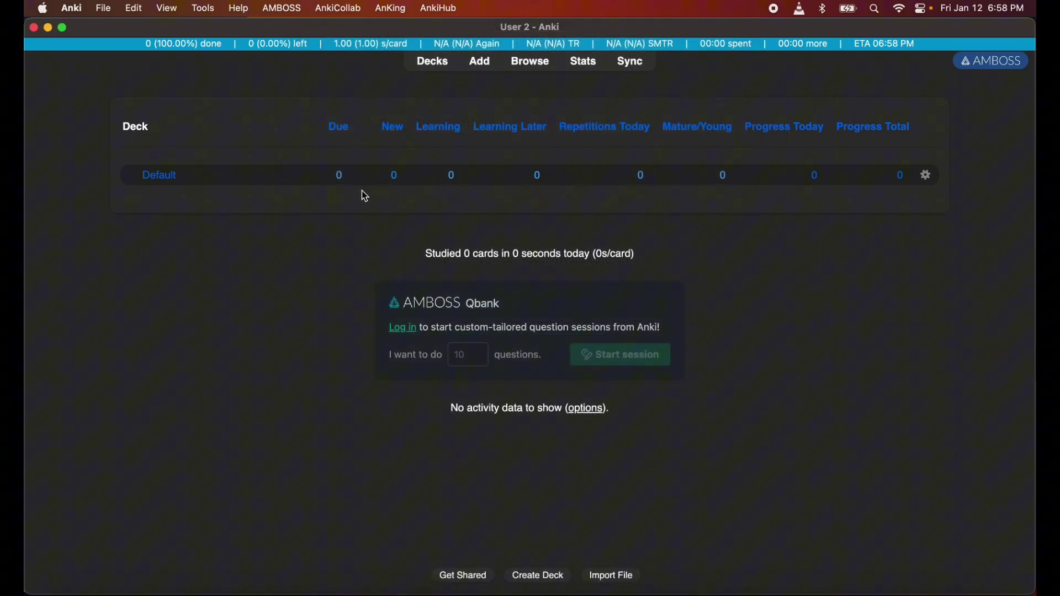
Open the still-empty subscription list via AnkiCollab > Edit Subscriptions
left_click(347, 7)
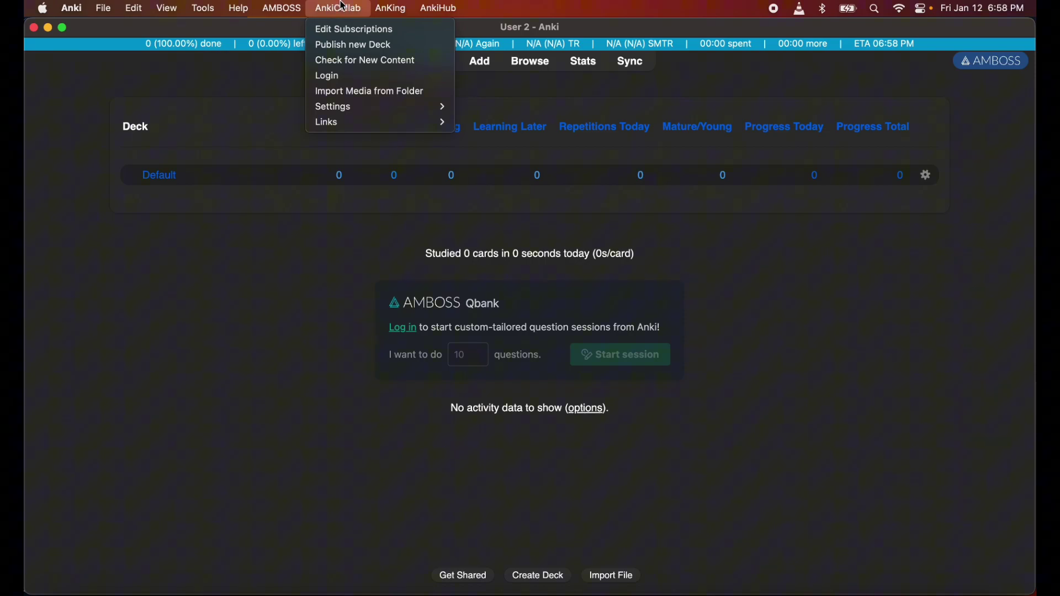
mouse_move(274, 5)
mouse_move(340, 4)
left_click(361, 32)
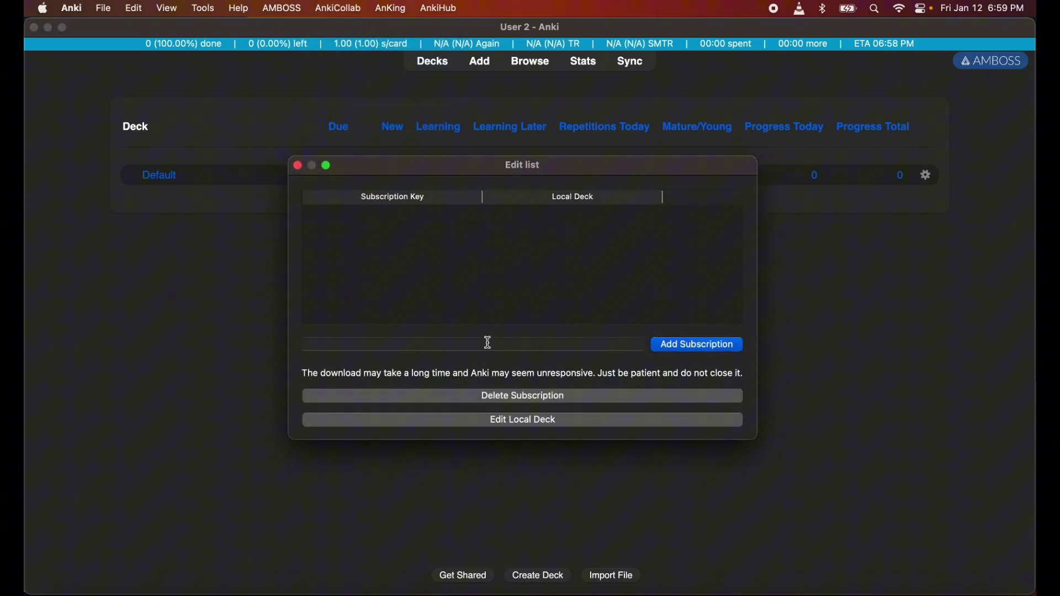
left_click(663, 592)
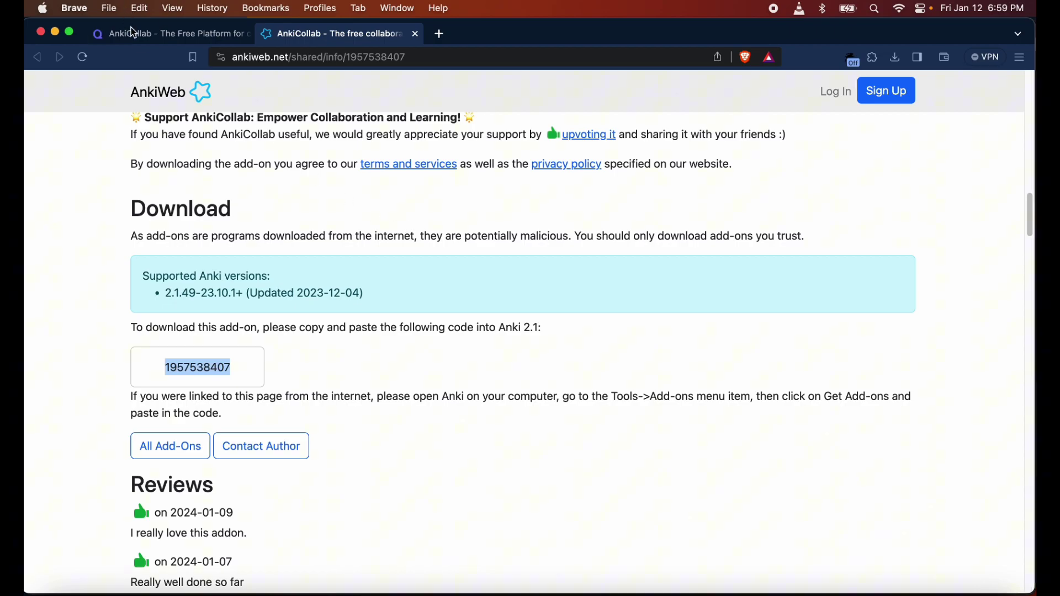
Open the AnKing deck page on AnkiCollab and copy its subscription key
left_click(145, 36)
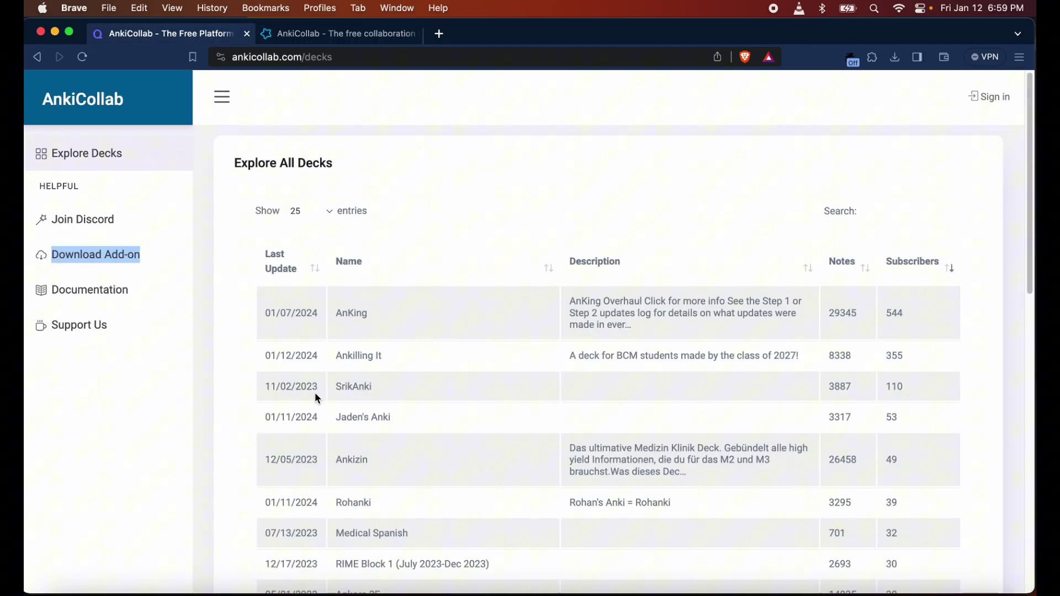
left_click(352, 316)
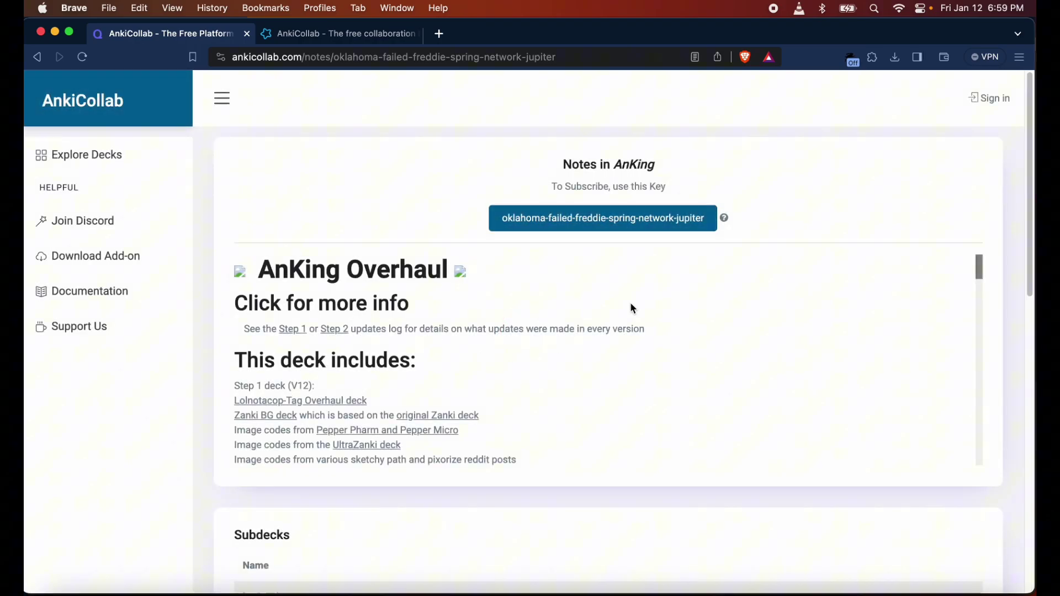
left_click(605, 222)
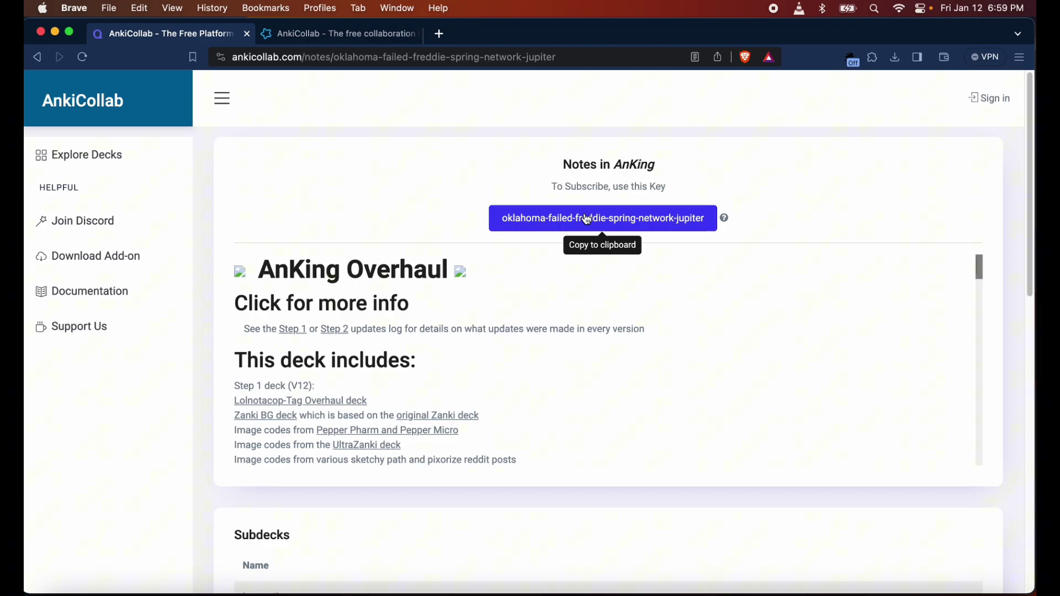
scroll(587, 390, "down", 2)
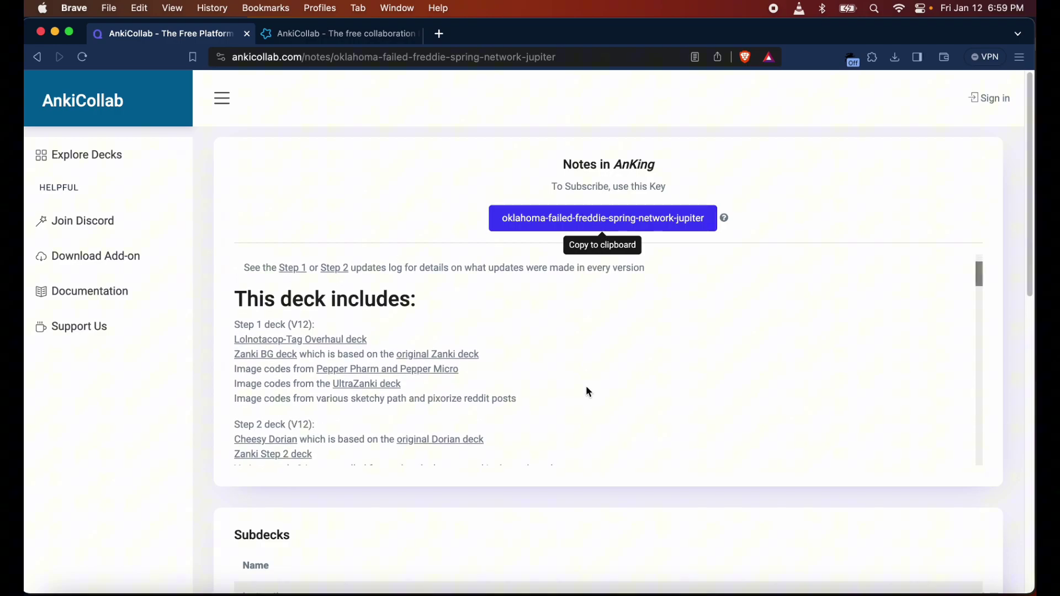
scroll(588, 390, "down", 15)
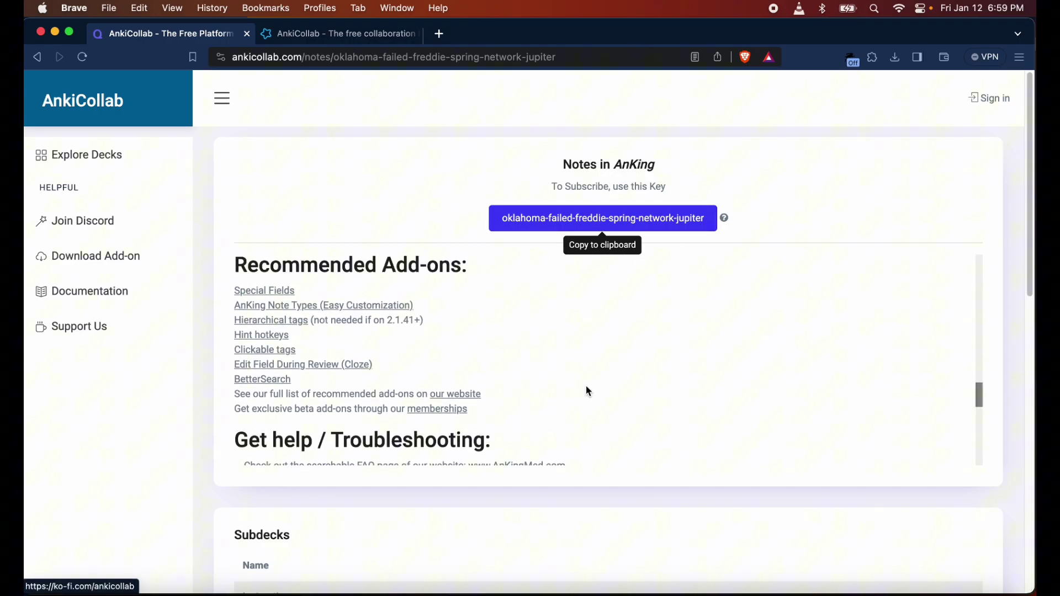
scroll(589, 391, "up", 15)
scroll(587, 387, "down", 20)
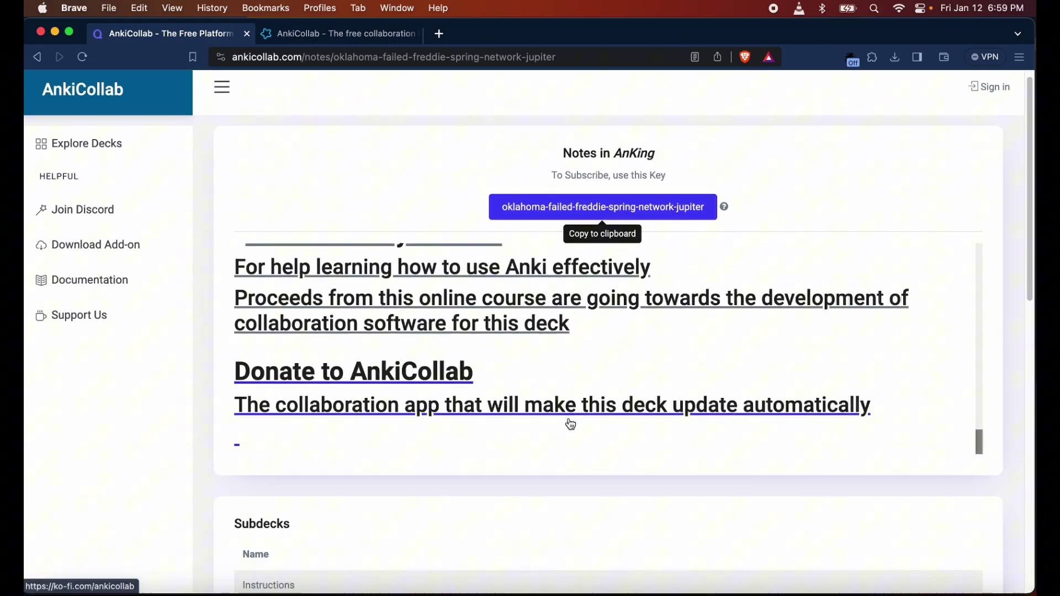
scroll(540, 485, "down", 10)
scroll(539, 486, "up", 8)
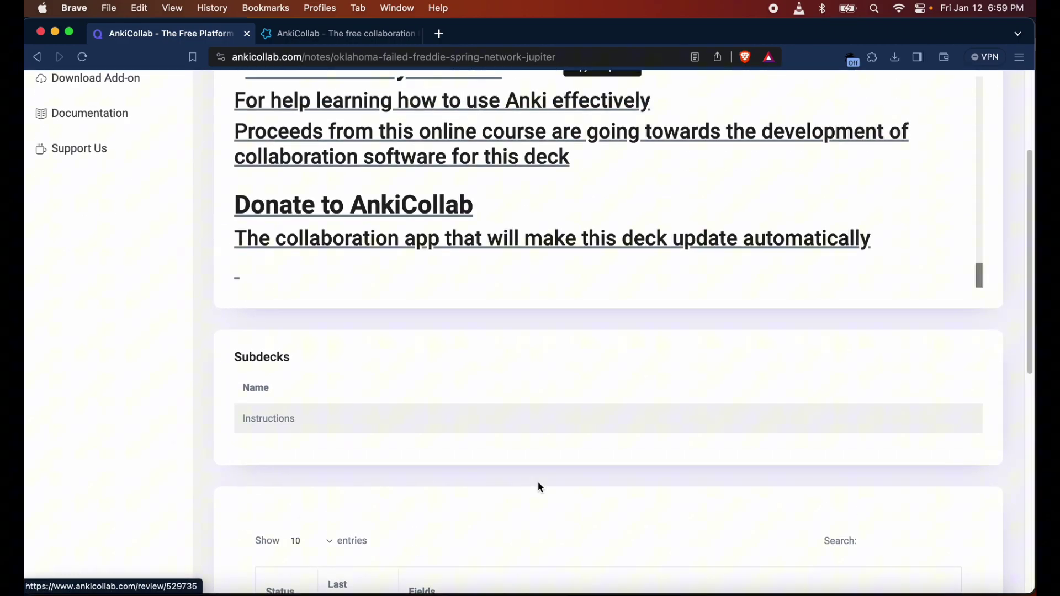
scroll(516, 497, "up", 3)
scroll(513, 513, "down", 12)
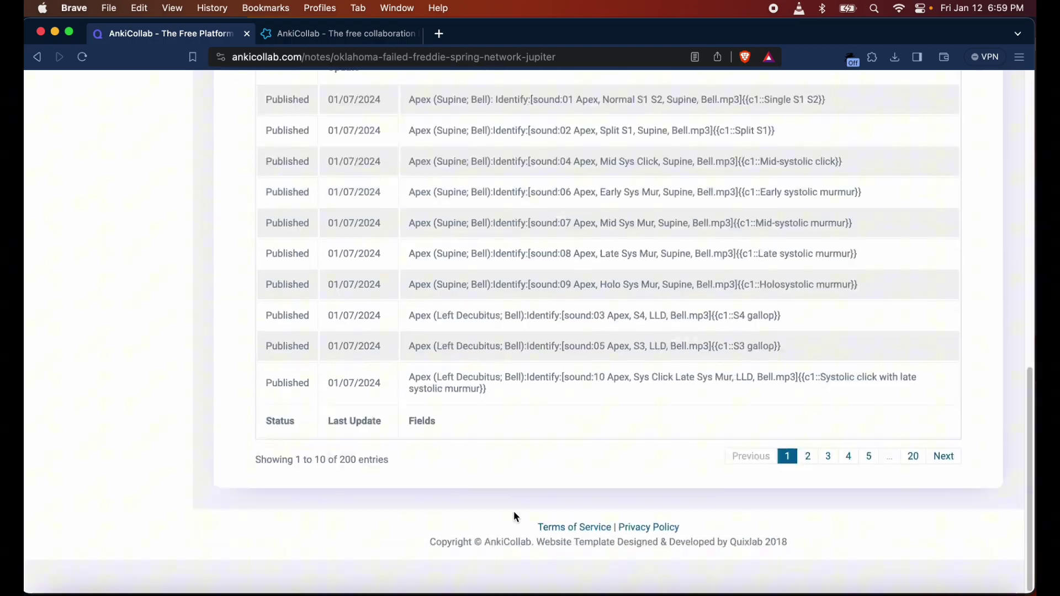
scroll(514, 514, "up", 15)
Paste the AnKing subscription key into Anki's Edit list dialog and add the subscription
left_click(427, 592)
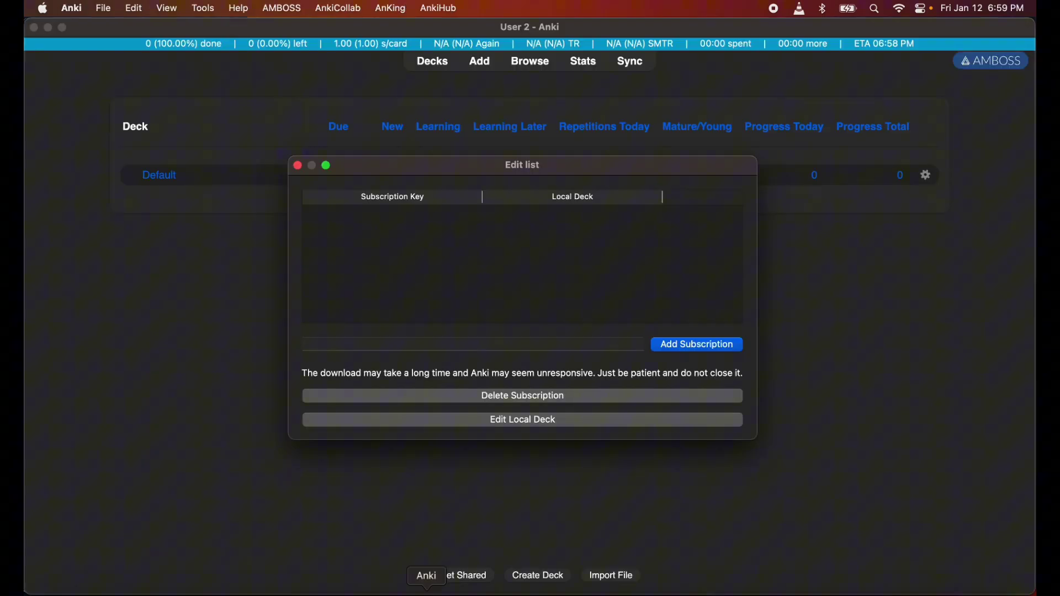
left_click(476, 345)
type("oklahoma-failed-freddie-spring-network-jupiter")
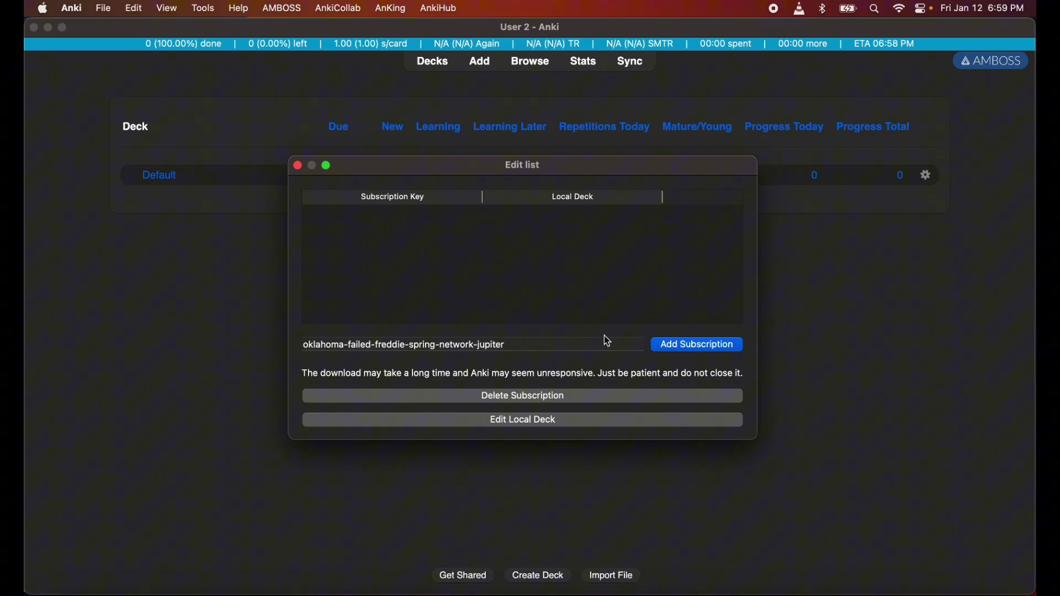
left_click(668, 351)
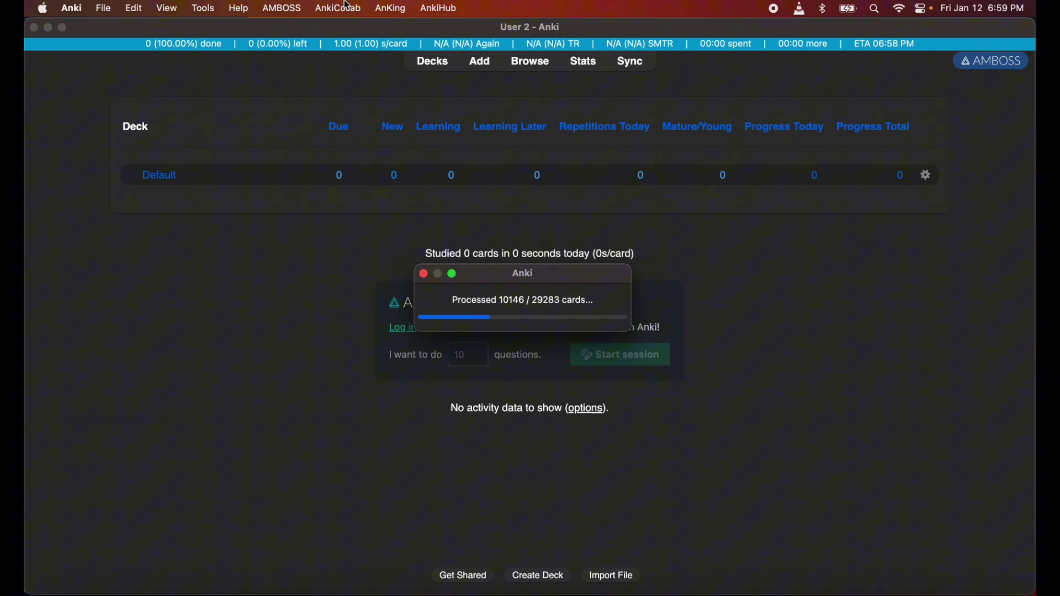
Open and dismiss the AnkiHub menu while all 29283 notes finish updating
left_click(456, 6)
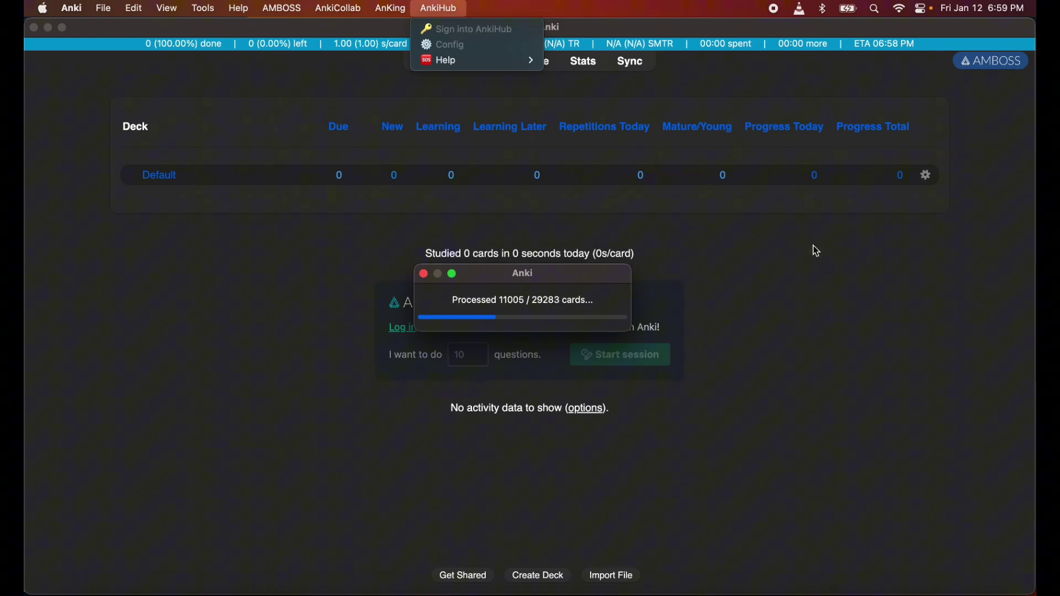
left_click(834, 394)
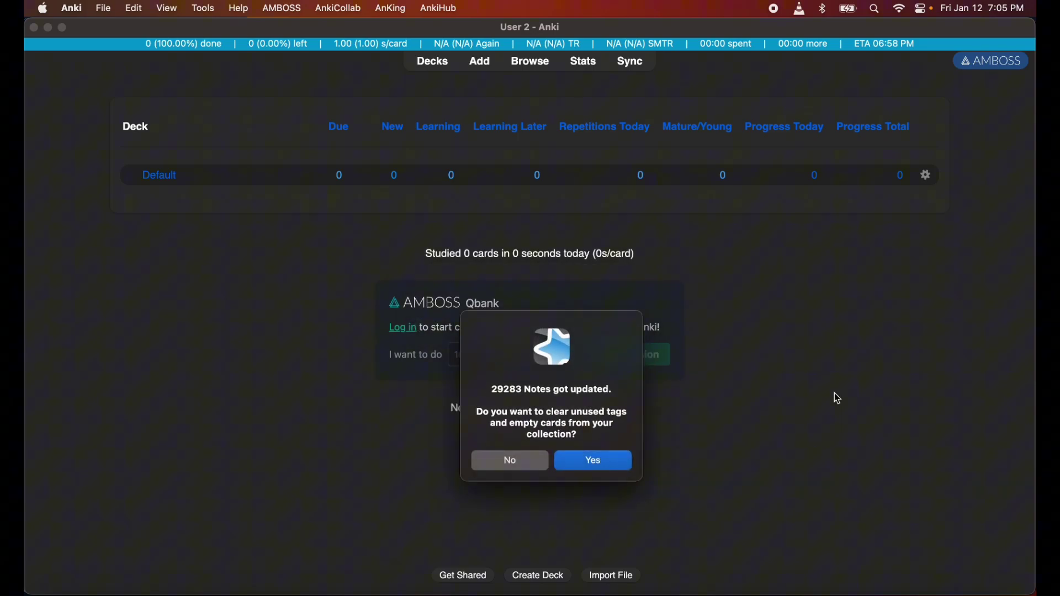
Clear unused tags and empty cards, then open the AnKing deck overview (35730 cards, 20 new)
left_click(588, 463)
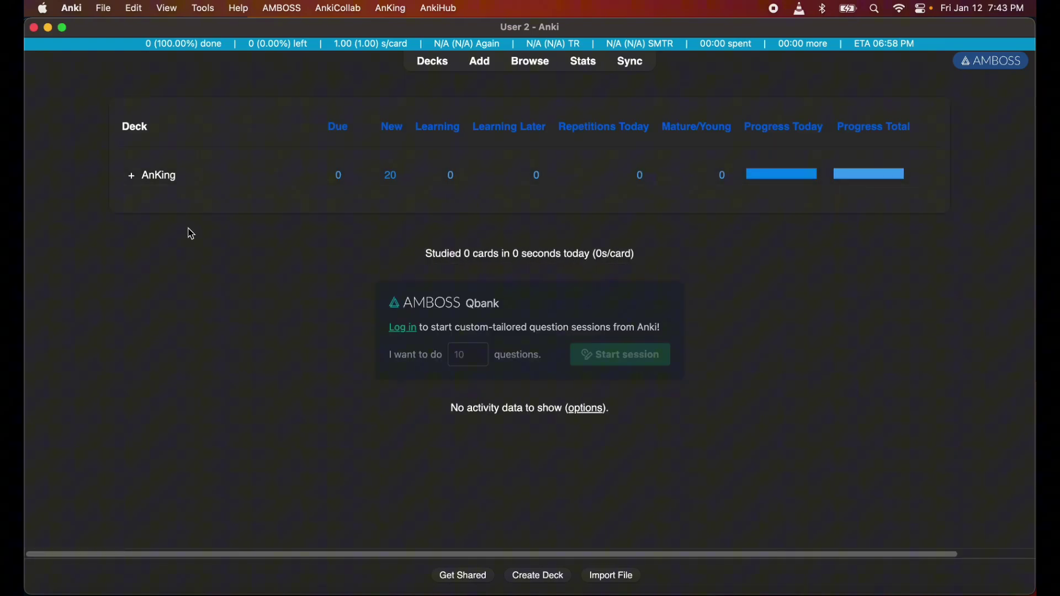
left_click(160, 176)
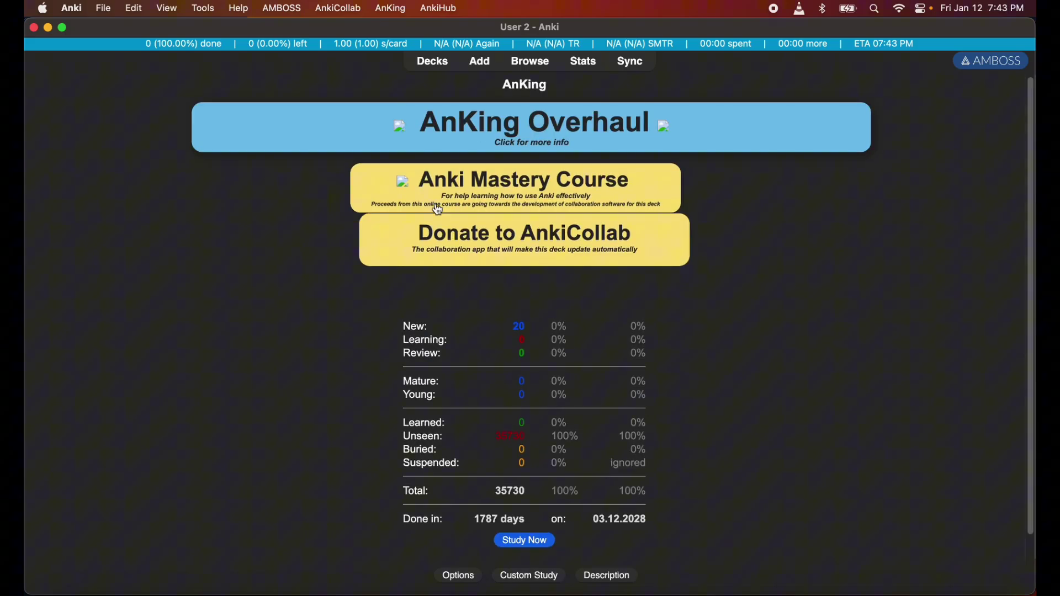
scroll(445, 284, "down", 1)
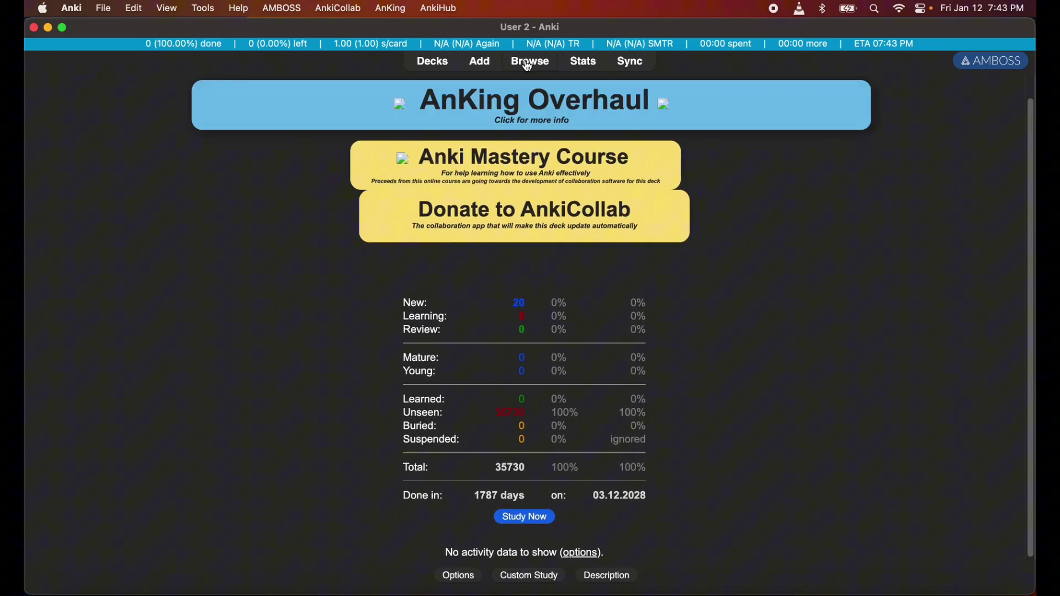
left_click(530, 61)
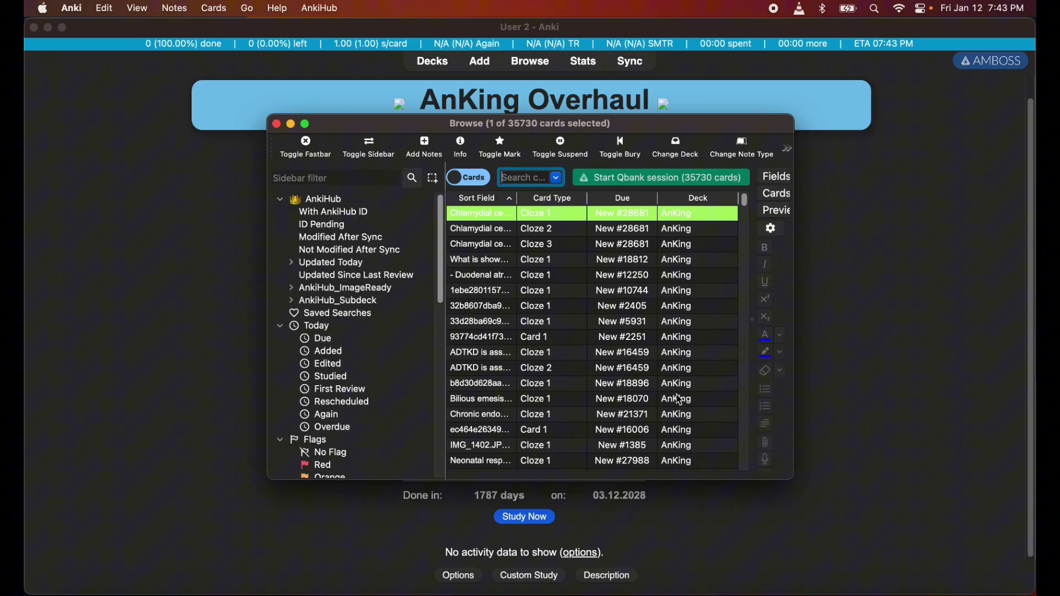
left_click_drag(794, 478, 1035, 588)
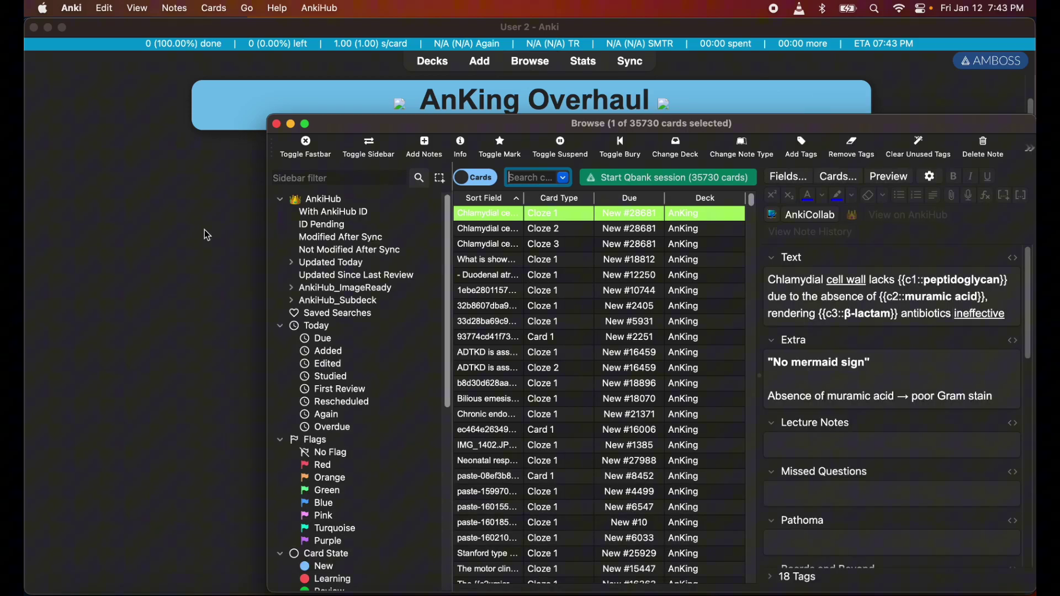
left_click_drag(167, 75, 27, 20)
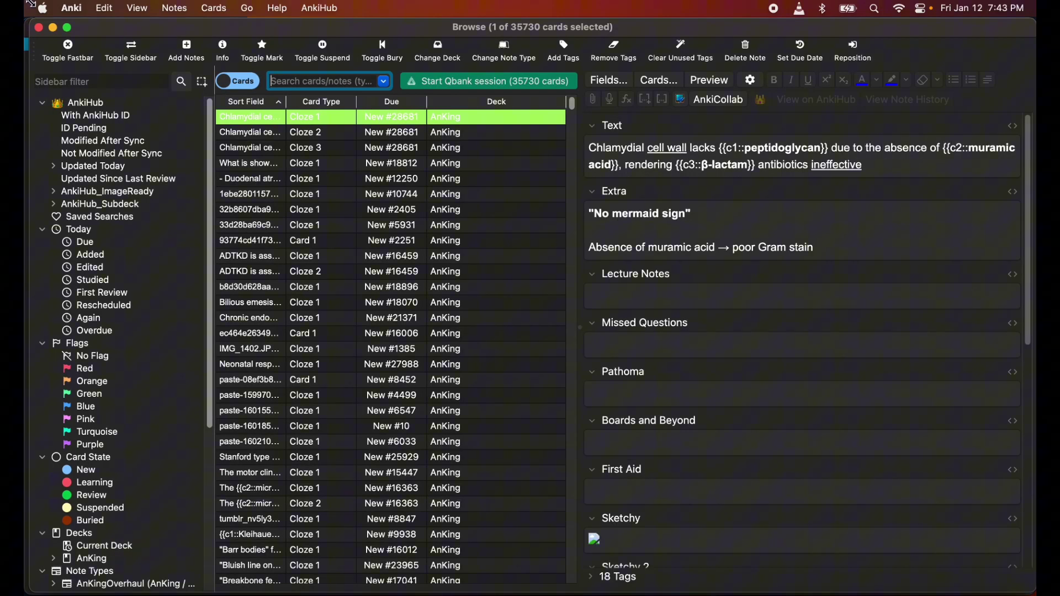
scroll(87, 361, "down", 10)
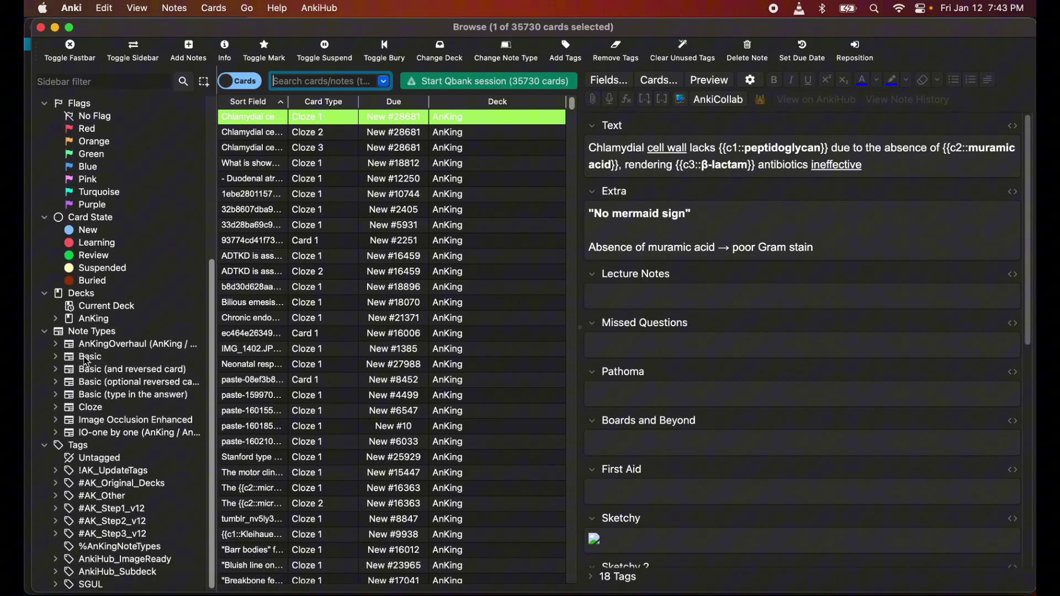
left_click(60, 509)
left_click(56, 509)
scroll(197, 480, "down", 3)
scroll(198, 480, "down", 4)
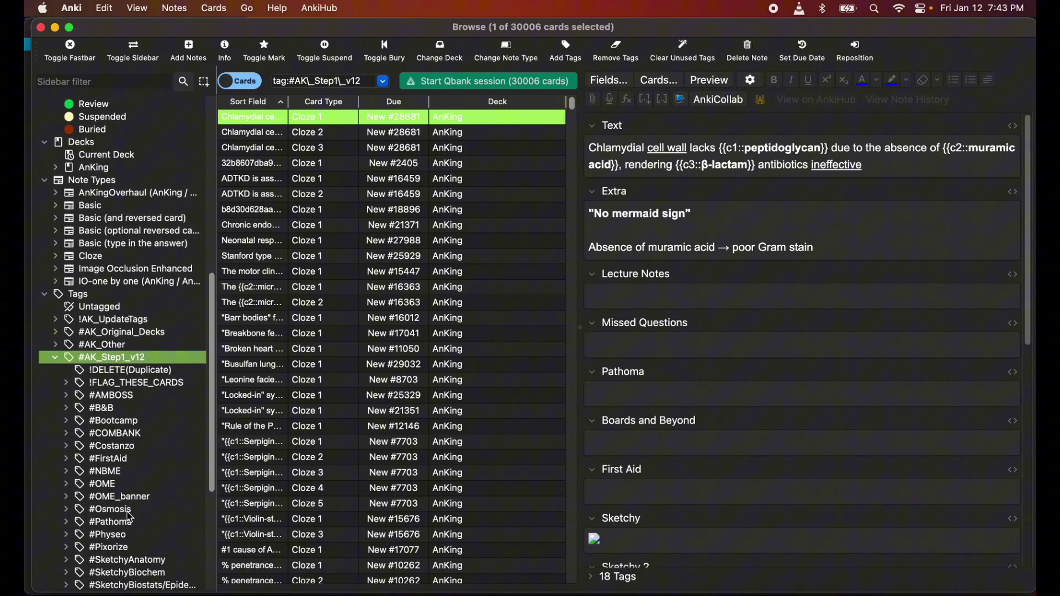
left_click(64, 463)
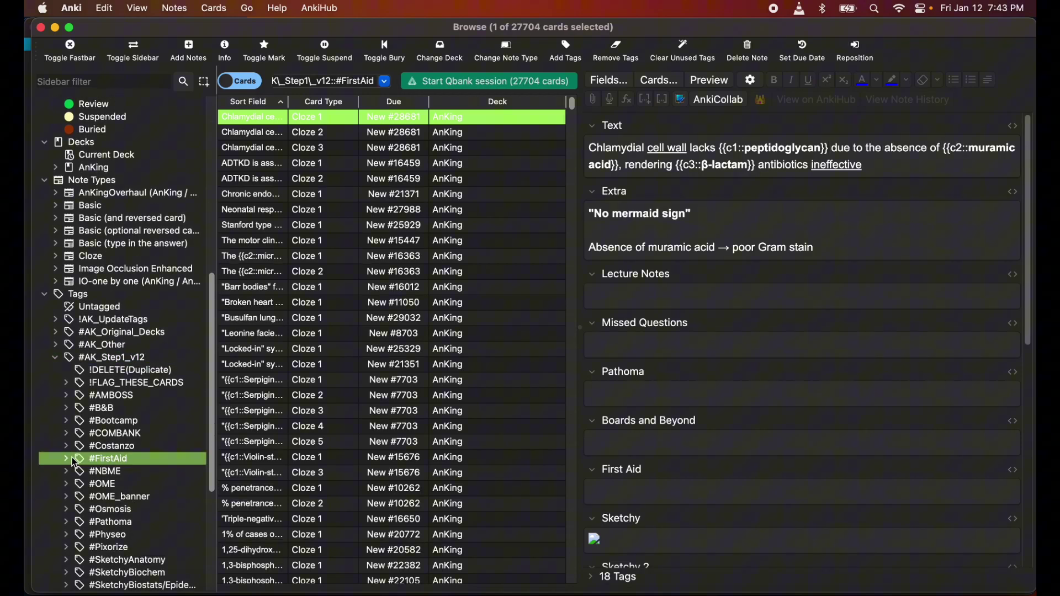
left_click(66, 460)
scroll(89, 500, "down", 3)
scroll(89, 500, "down", 4)
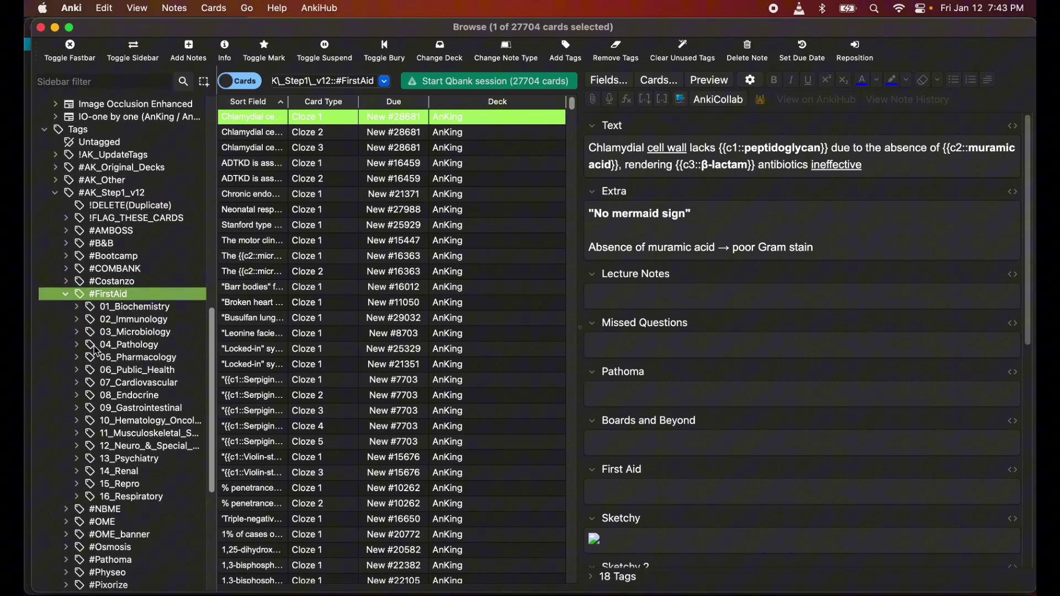
left_click(136, 309)
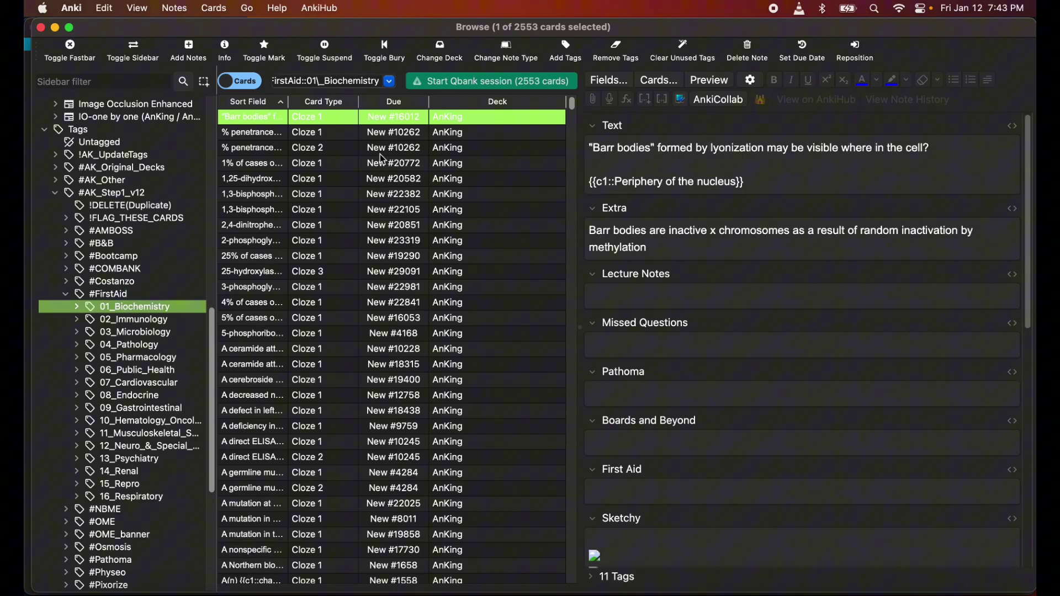
left_click(381, 149)
scroll(719, 409, "down", 10)
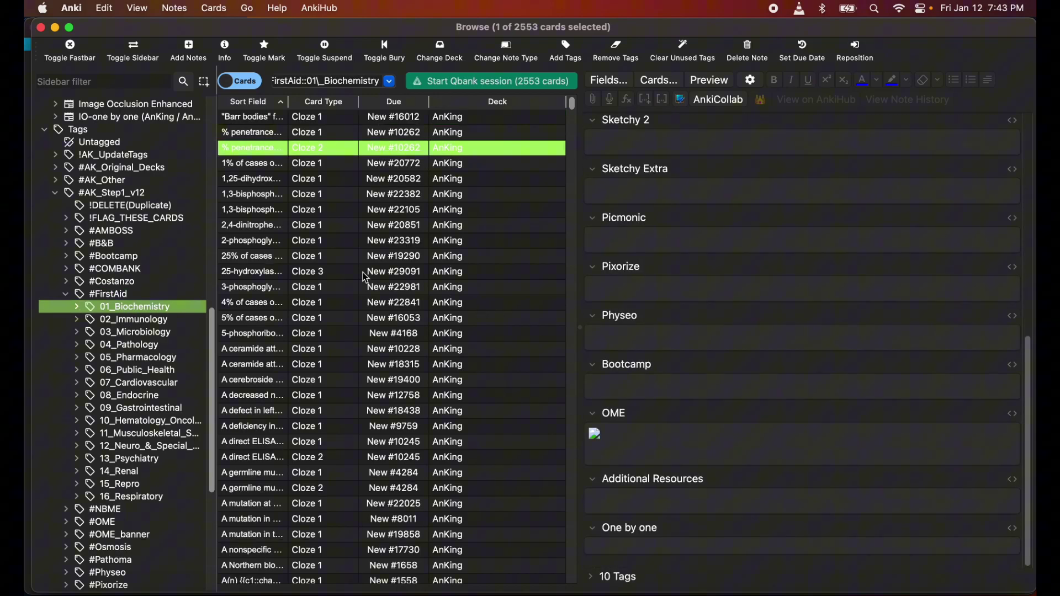
scroll(752, 285, "up", 10)
left_click(434, 185)
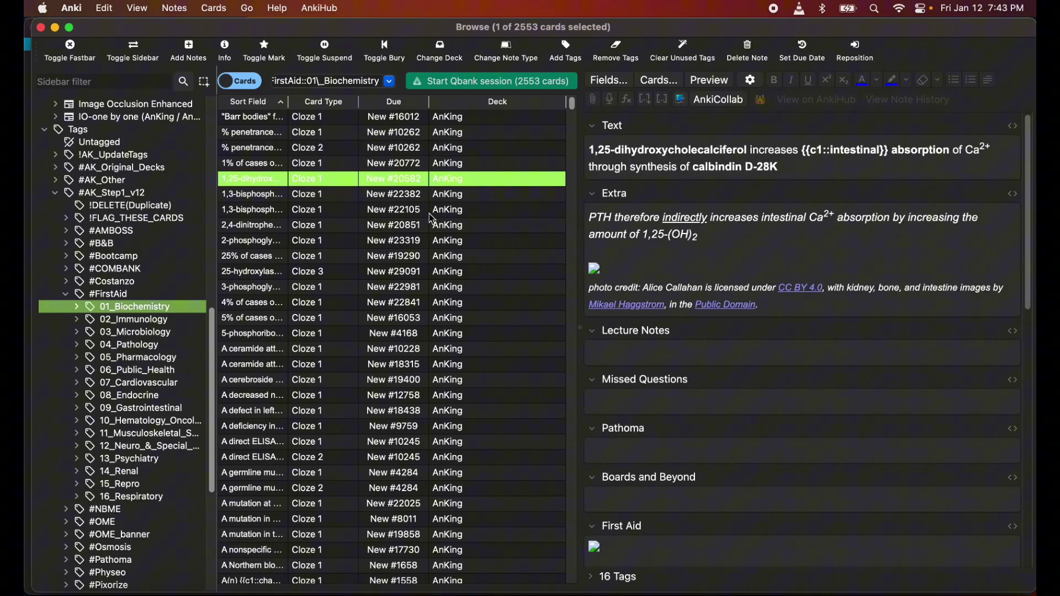
left_click(423, 226)
left_click(421, 288)
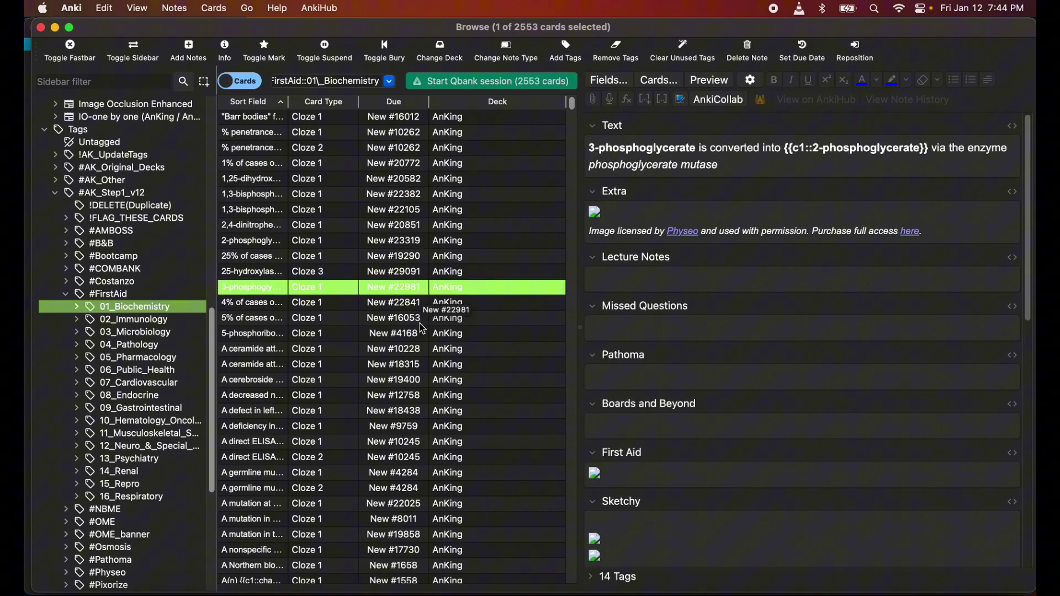
left_click(399, 306)
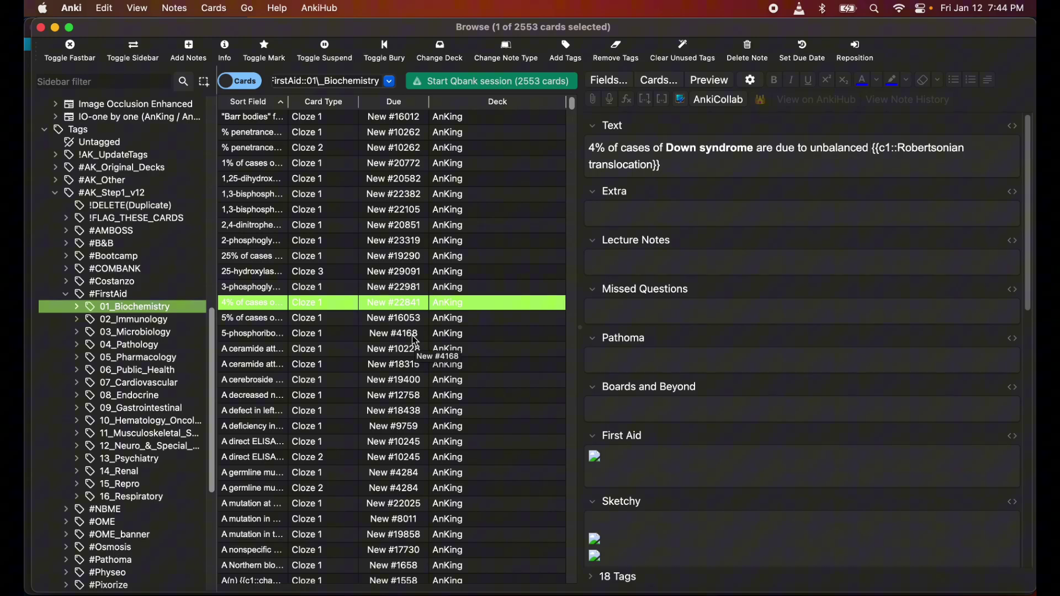
key("Down")
key("Down")
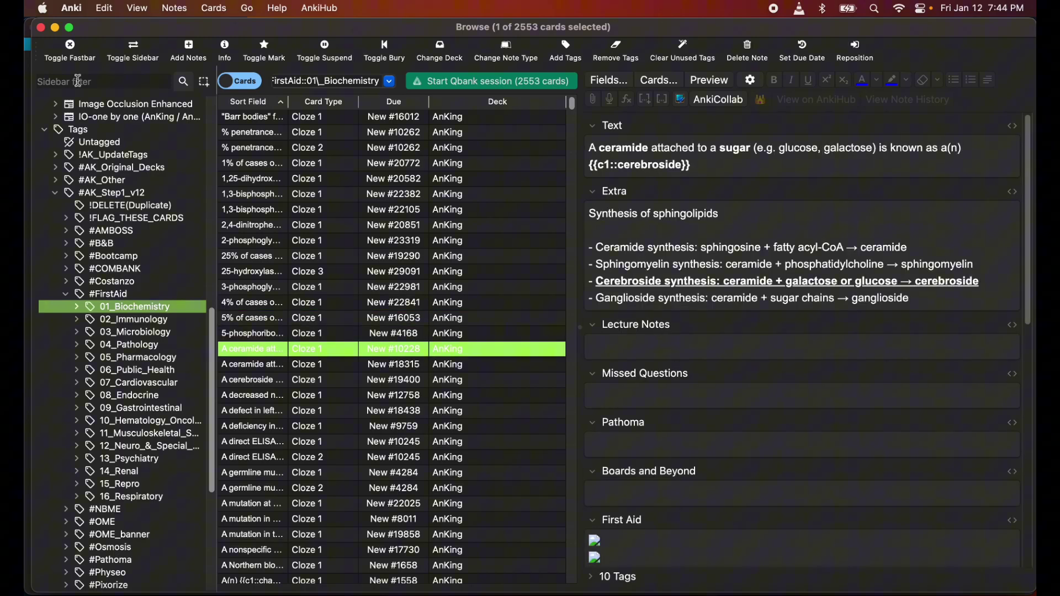
Close the card browser and return to the deck list showing AnKing with 20 new cards
left_click(41, 27)
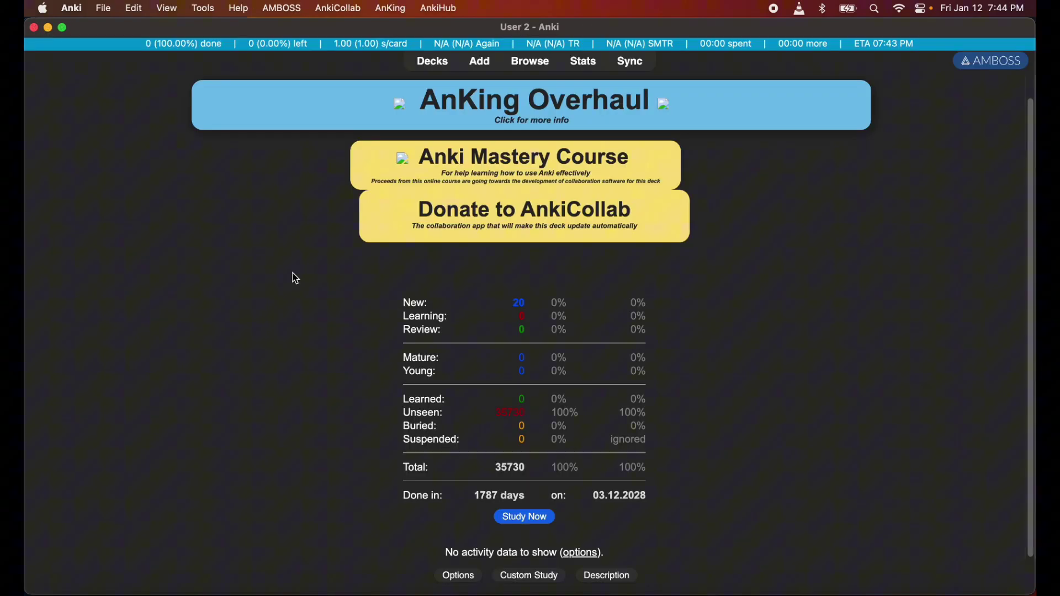
left_click(442, 68)
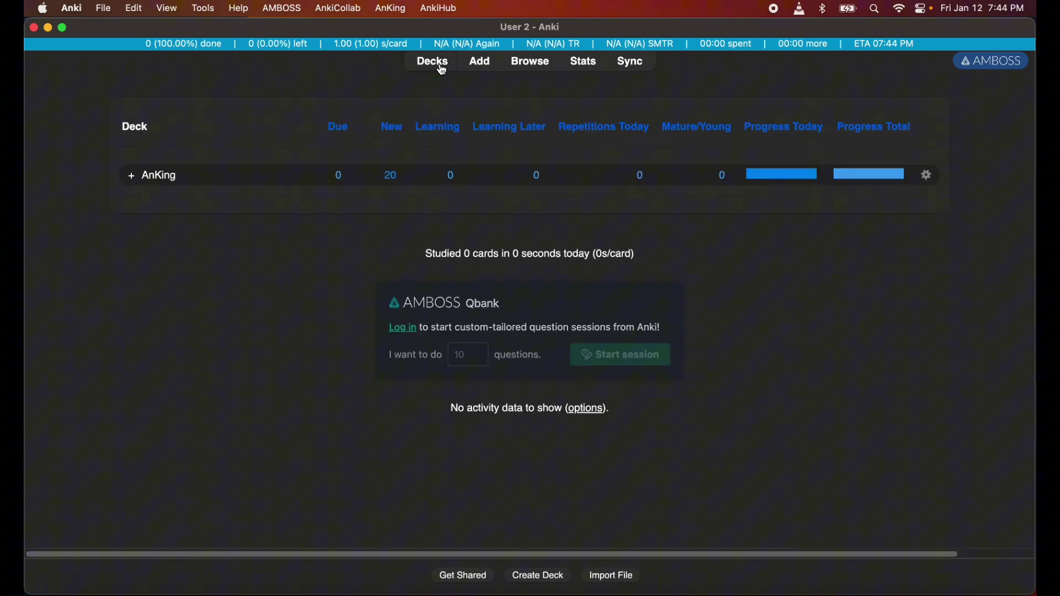